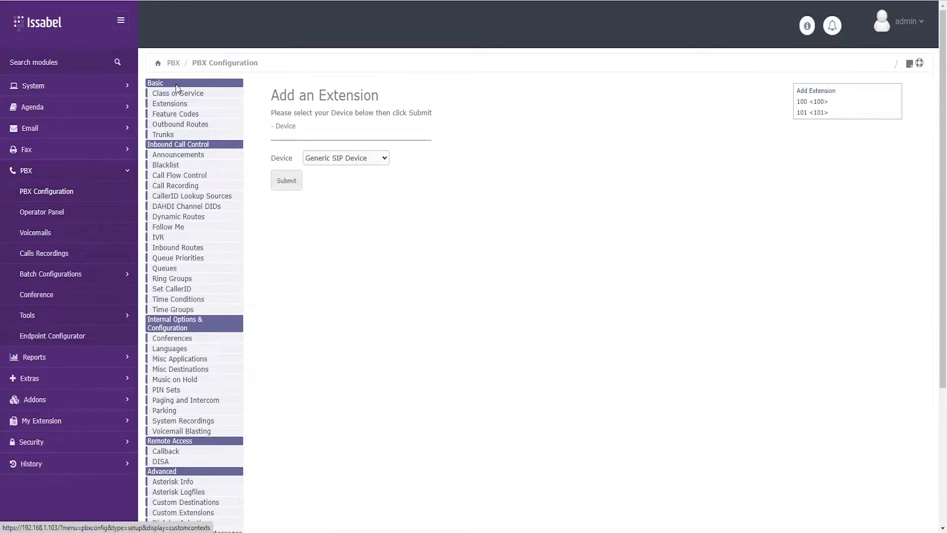
Remove the Channel g0 (dahdi) trunk from the trunk list and apply the change.
{"action": "left_click", "coordinate": [169, 136]}
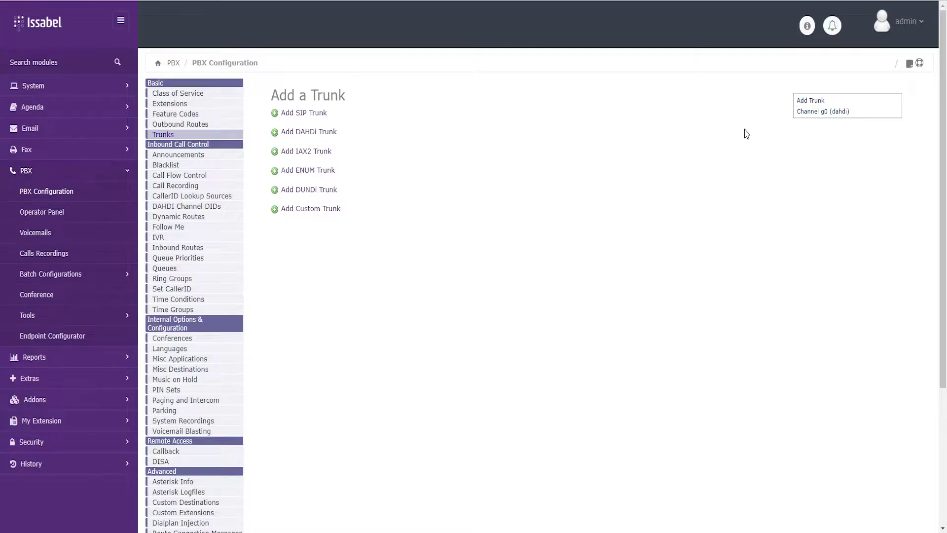
{"action": "left_click", "coordinate": [816, 112]}
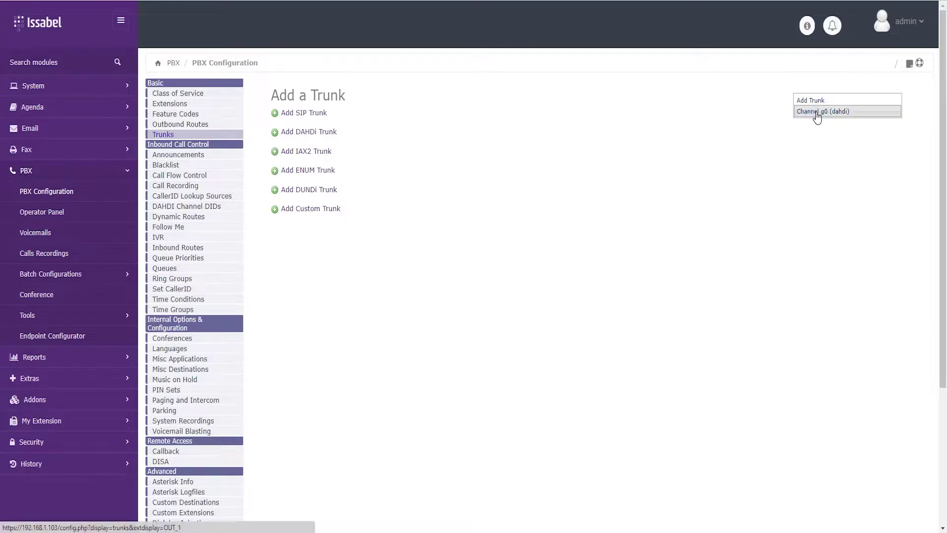
{"action": "left_click", "coordinate": [337, 116]}
{"action": "left_click", "coordinate": [587, 91]}
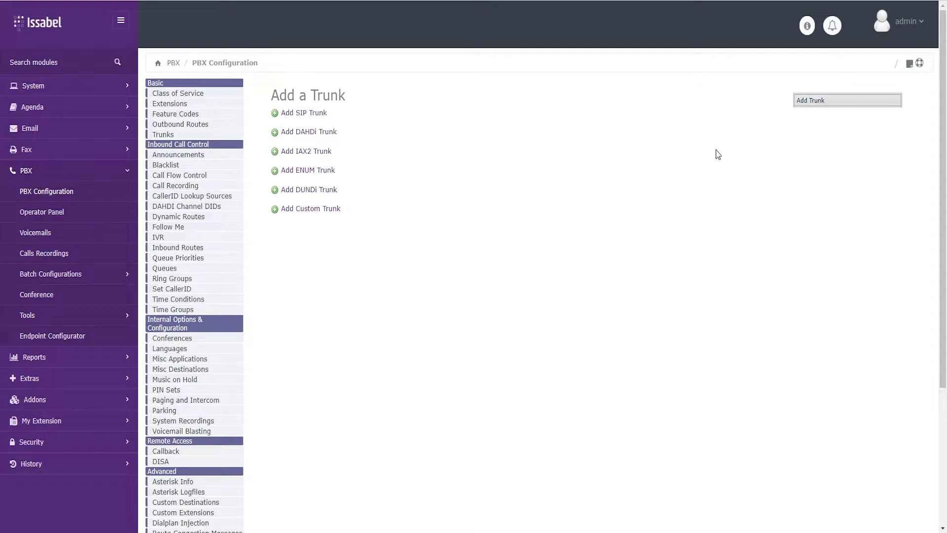
{"action": "left_click_drag", "start_coordinate": [311, 208], "coordinate": [537, 190]}
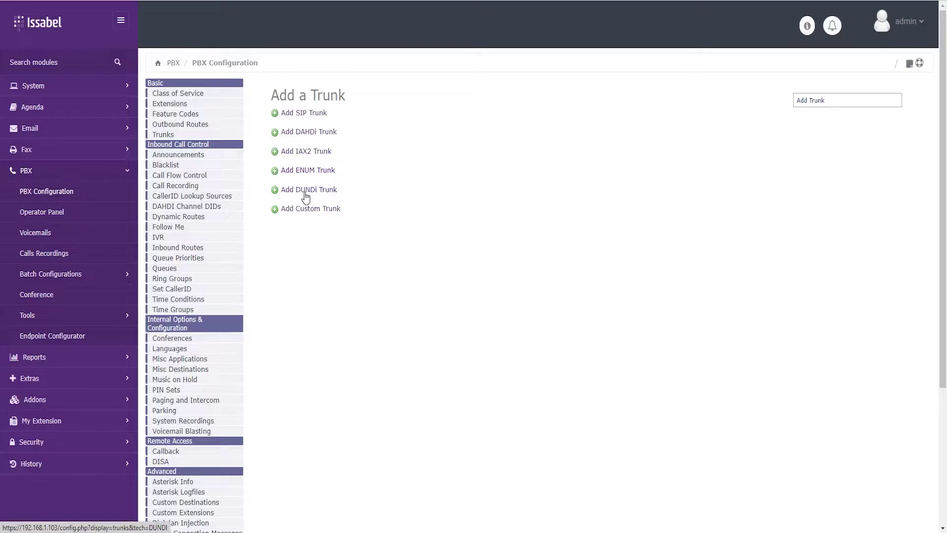
Start a new SIP trunk and name it Vodafon.
{"action": "left_click", "coordinate": [310, 114]}
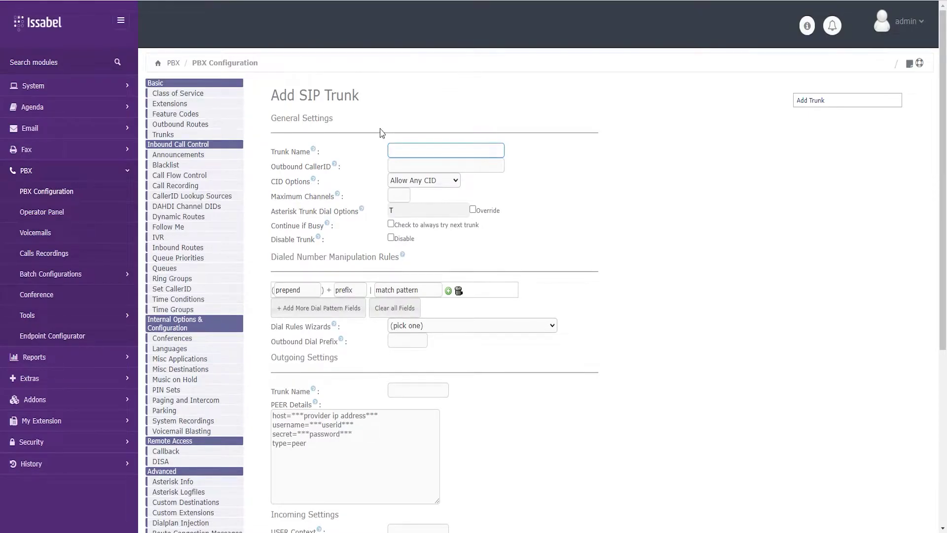
{"action": "left_click", "coordinate": [406, 154]}
{"action": "type", "text": "Vodafon"}
{"action": "key", "text": "Tab"}
{"action": "type", "text": "100"}
{"action": "double_click", "coordinate": [462, 166]}
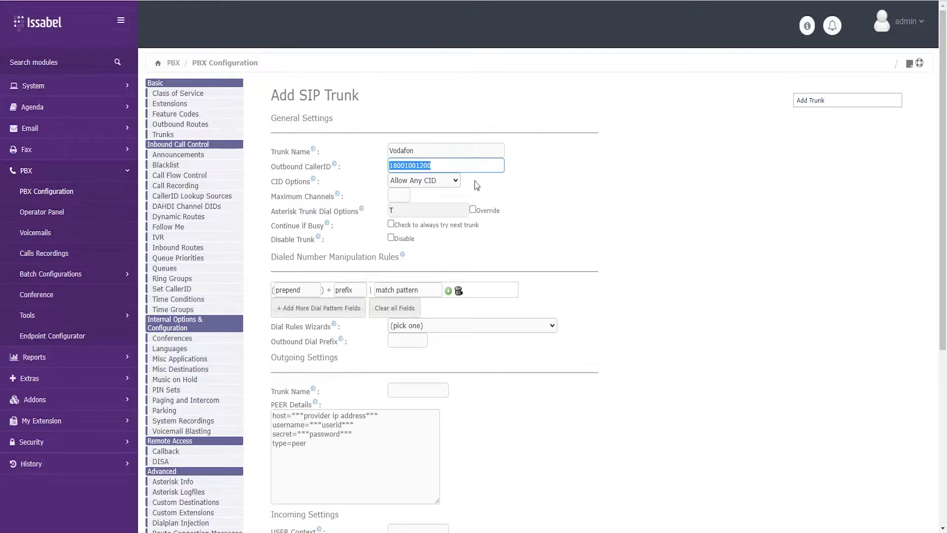
{"action": "left_click", "coordinate": [451, 166]}
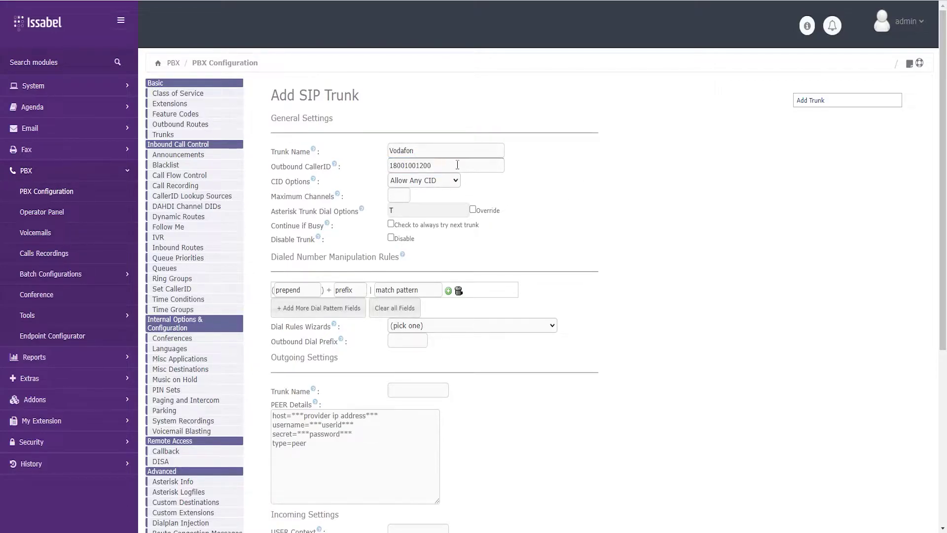
{"action": "double_click", "coordinate": [458, 166]}
{"action": "left_click", "coordinate": [759, 242]}
{"action": "left_click_drag", "start_coordinate": [474, 164], "coordinate": [369, 169]}
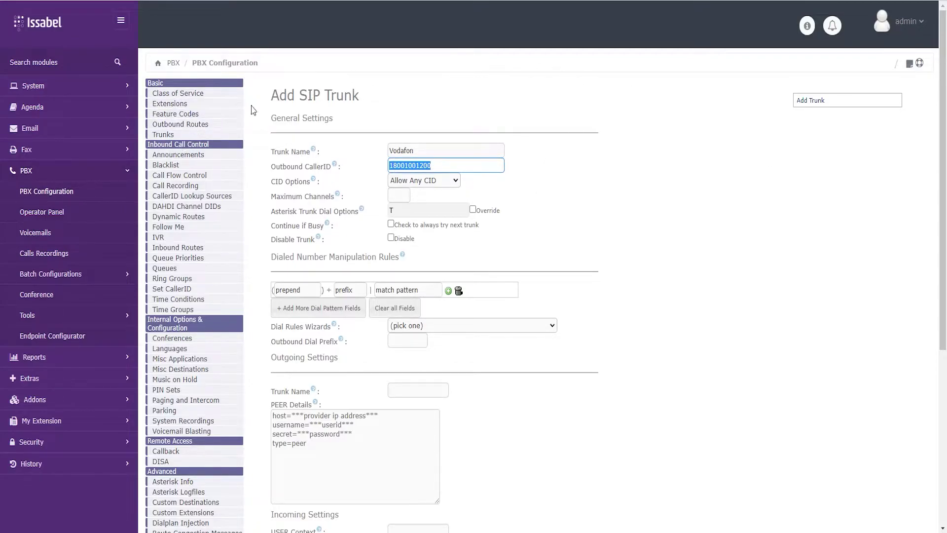
Open extension 100 <100> for editing and locate its settings.
{"action": "left_click", "coordinate": [184, 105]}
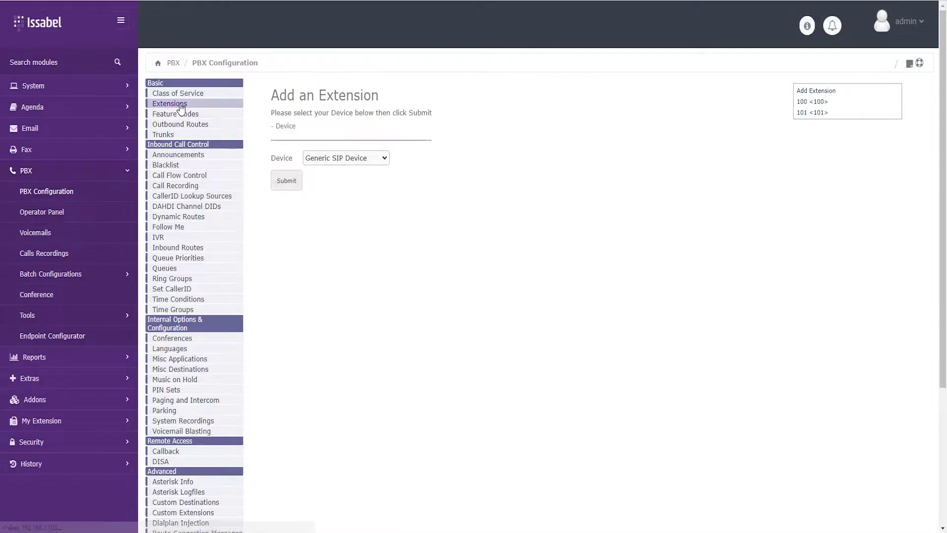
{"action": "left_click", "coordinate": [813, 102]}
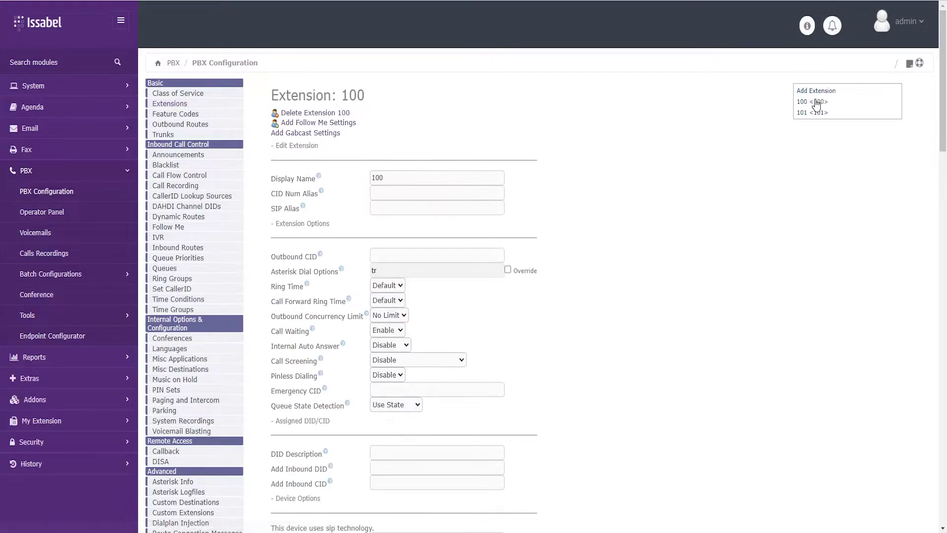
{"action": "scroll", "coordinate": [540, 247], "scroll_direction": "down", "scroll_amount": 5}
{"action": "scroll", "coordinate": [533, 242], "scroll_direction": "down", "scroll_amount": 1}
{"action": "scroll", "coordinate": [533, 240], "scroll_direction": "up", "scroll_amount": 1}
{"action": "scroll", "coordinate": [532, 238], "scroll_direction": "up", "scroll_amount": 3}
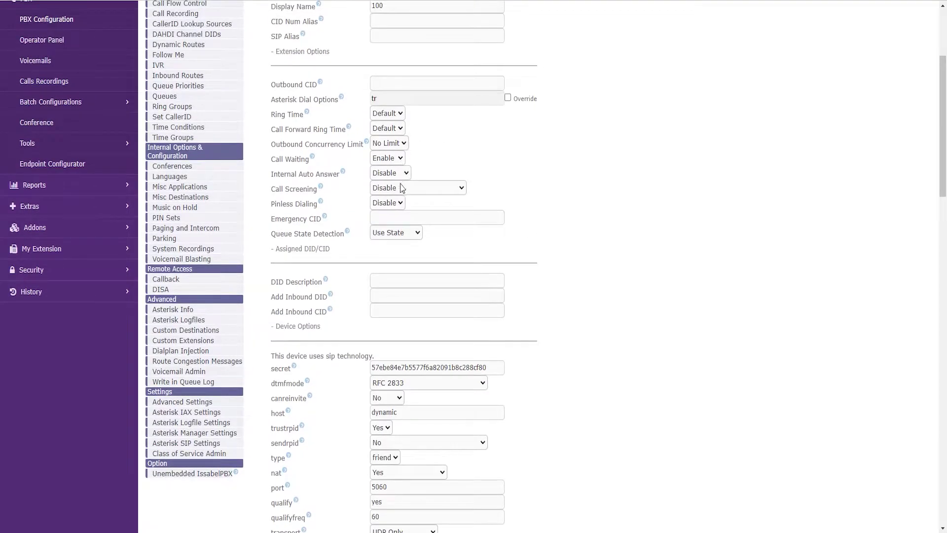
{"action": "scroll", "coordinate": [434, 163], "scroll_direction": "up", "scroll_amount": 3}
{"action": "scroll", "coordinate": [440, 200], "scroll_direction": "down", "scroll_amount": 20}
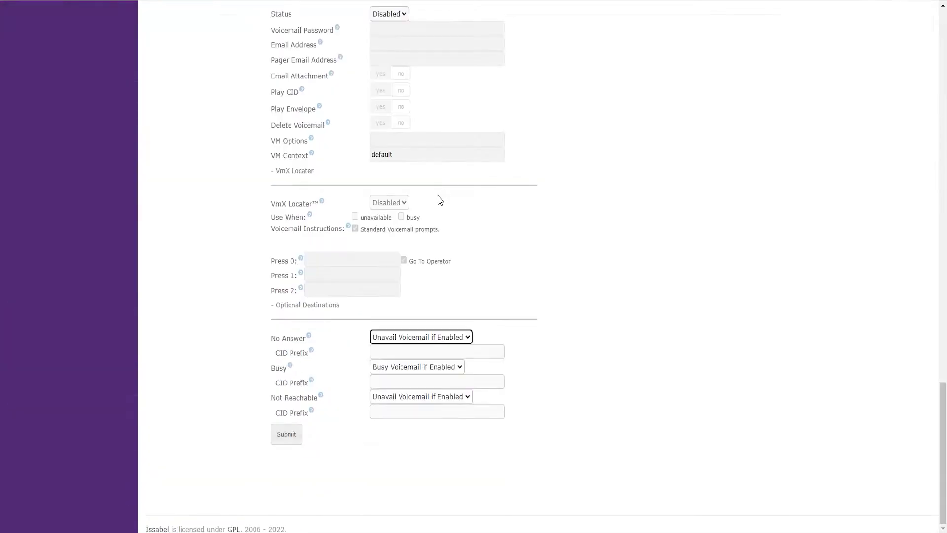
{"action": "scroll", "coordinate": [494, 222], "scroll_direction": "up", "scroll_amount": 7}
{"action": "scroll", "coordinate": [494, 242], "scroll_direction": "up", "scroll_amount": 15}
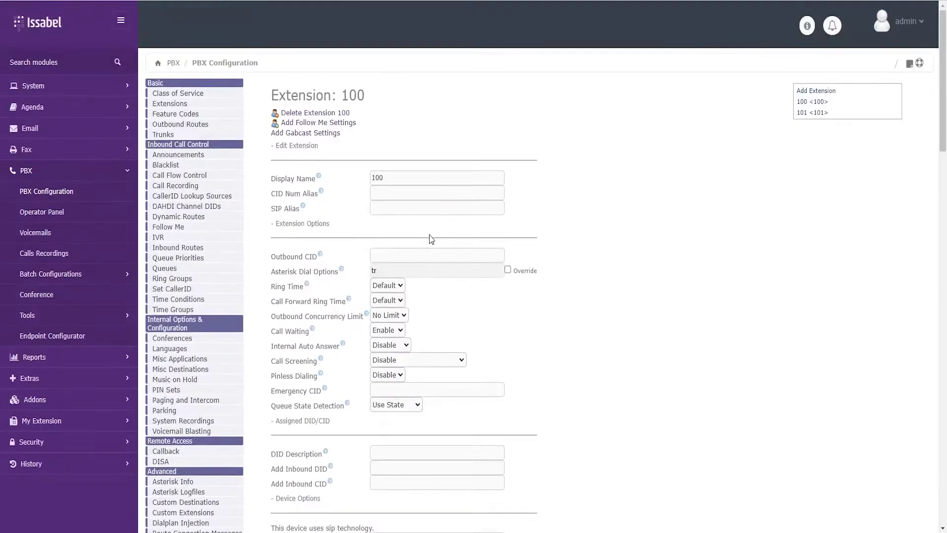
{"action": "left_click_drag", "start_coordinate": [272, 256], "coordinate": [392, 256]}
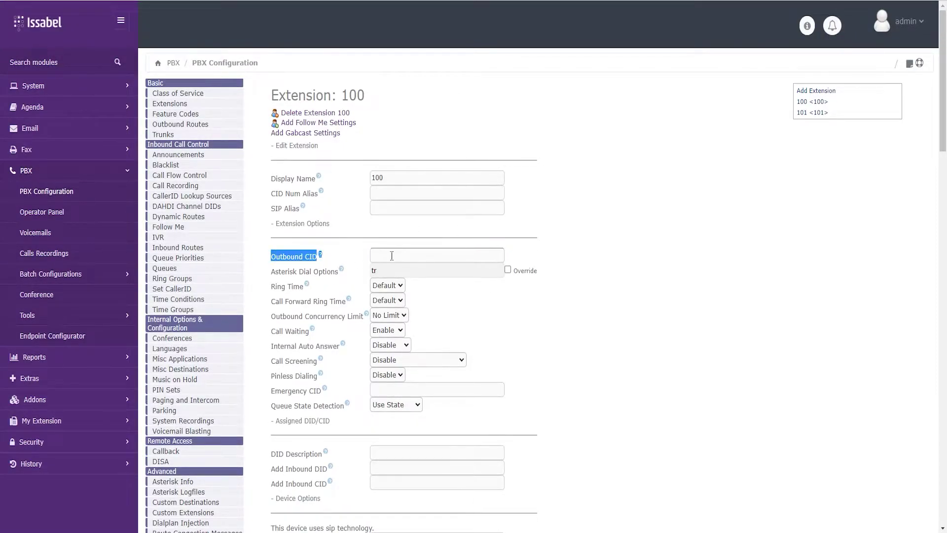
{"action": "left_click", "coordinate": [360, 258]}
{"action": "type", "text": "150015001200"}
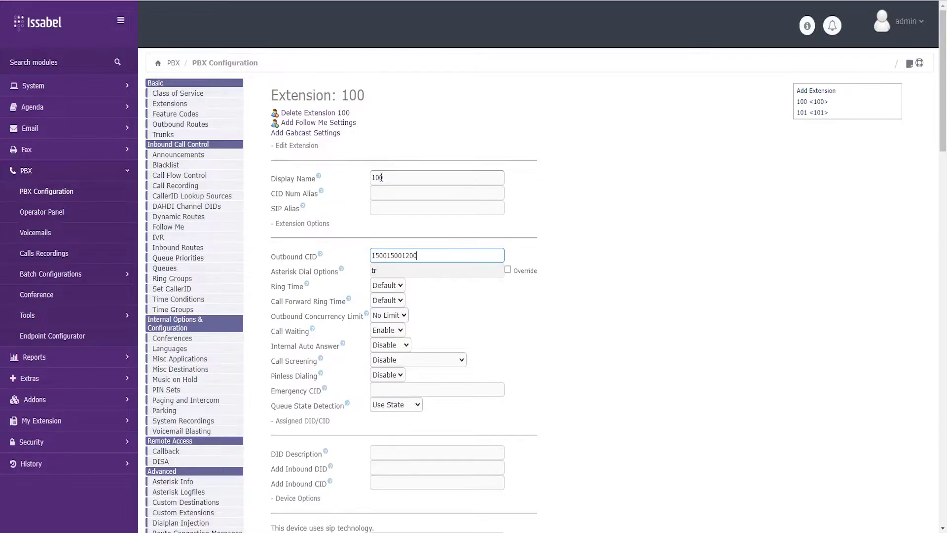
{"action": "left_click_drag", "start_coordinate": [429, 255], "coordinate": [321, 261]}
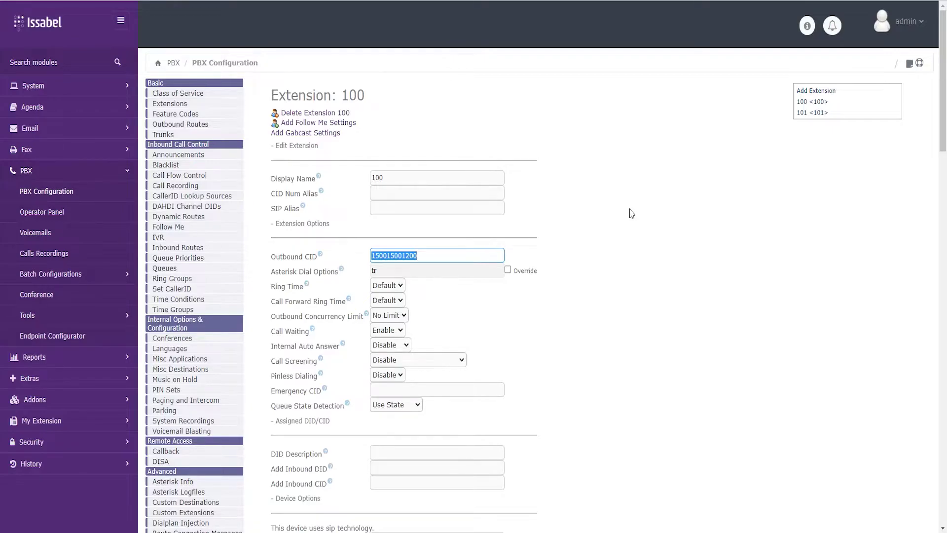
{"action": "left_click", "coordinate": [177, 137]}
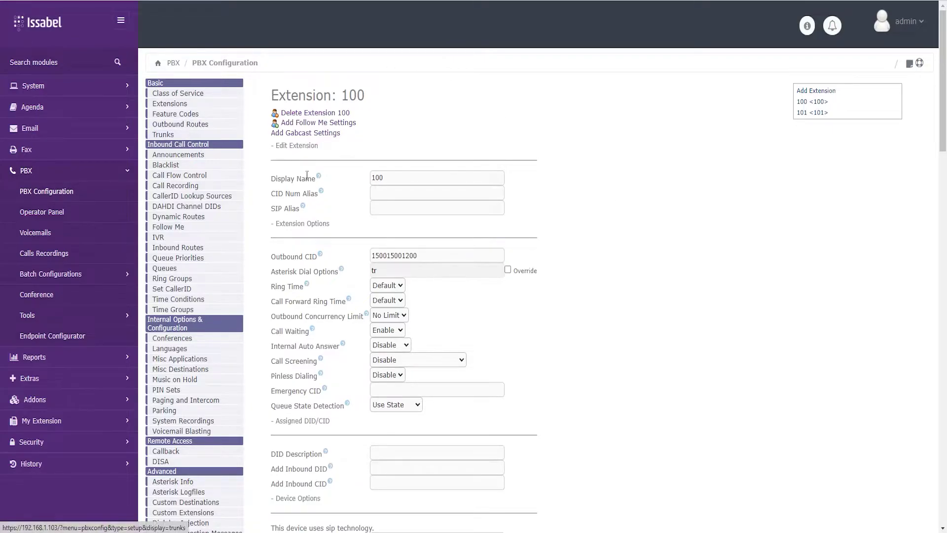
{"action": "left_click", "coordinate": [311, 115]}
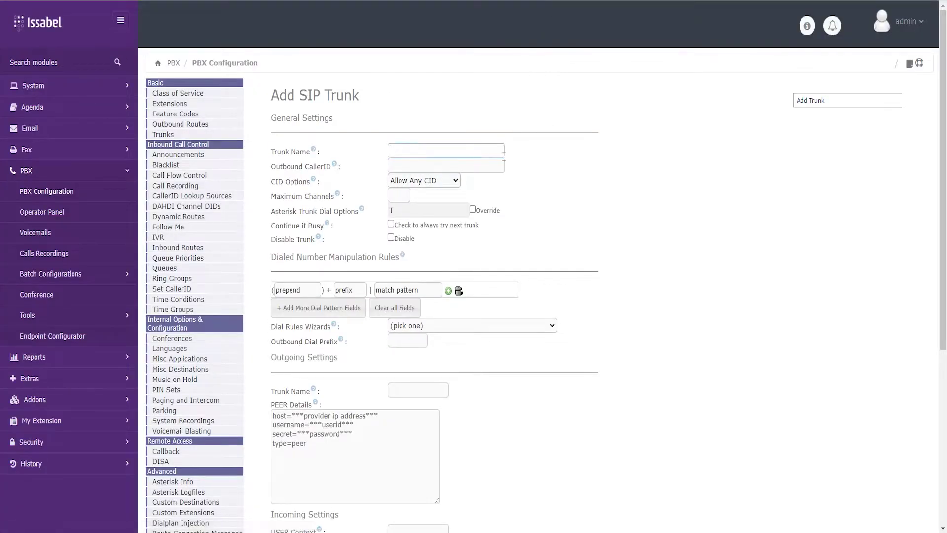
{"action": "type", "text": "Vodafon"}
{"action": "key", "text": "Tab"}
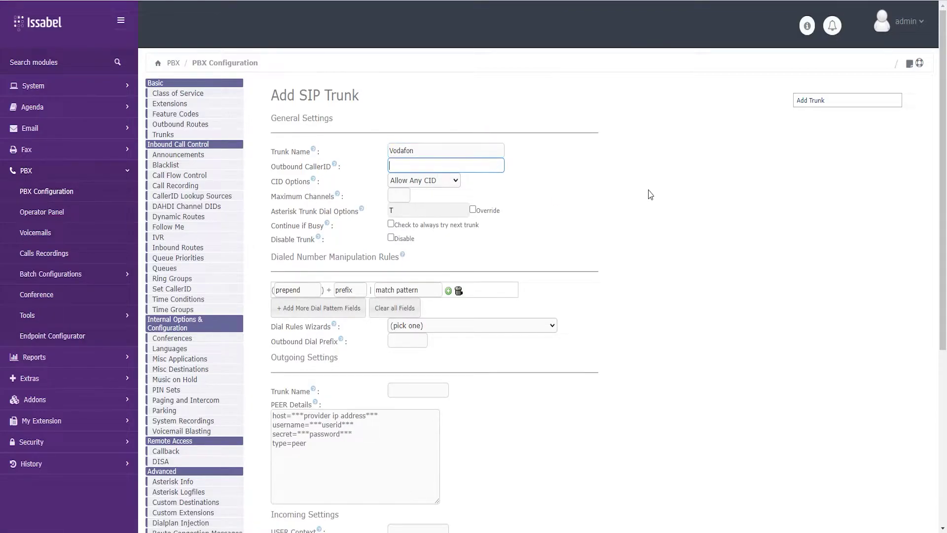
{"action": "type", "text": "180018001200"}
{"action": "left_click_drag", "start_coordinate": [455, 168], "coordinate": [362, 157]}
{"action": "double_click", "coordinate": [410, 156]}
{"action": "left_click", "coordinate": [676, 237]}
Set the trunk's Maximum Channels to 10.
{"action": "scroll", "coordinate": [676, 237], "scroll_direction": "down", "scroll_amount": 1}
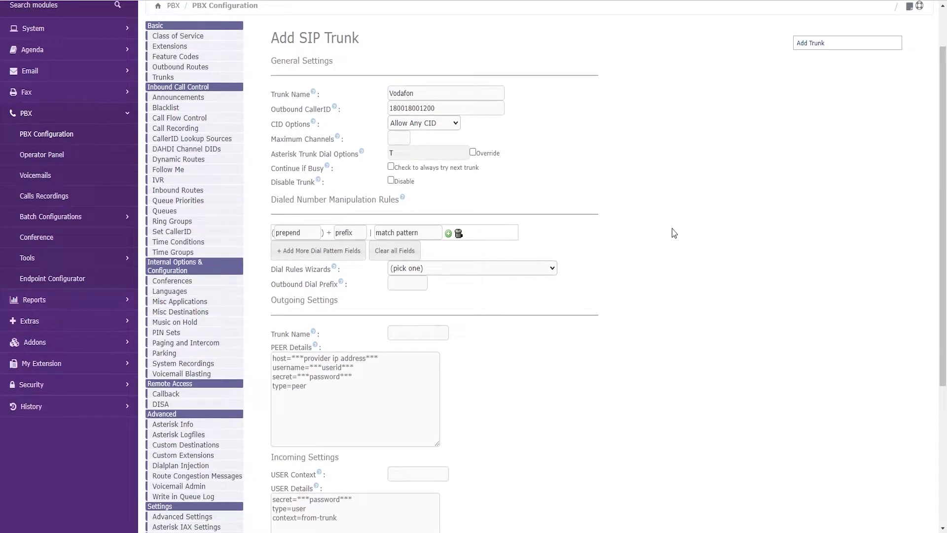
{"action": "left_click_drag", "start_coordinate": [277, 139], "coordinate": [329, 139]}
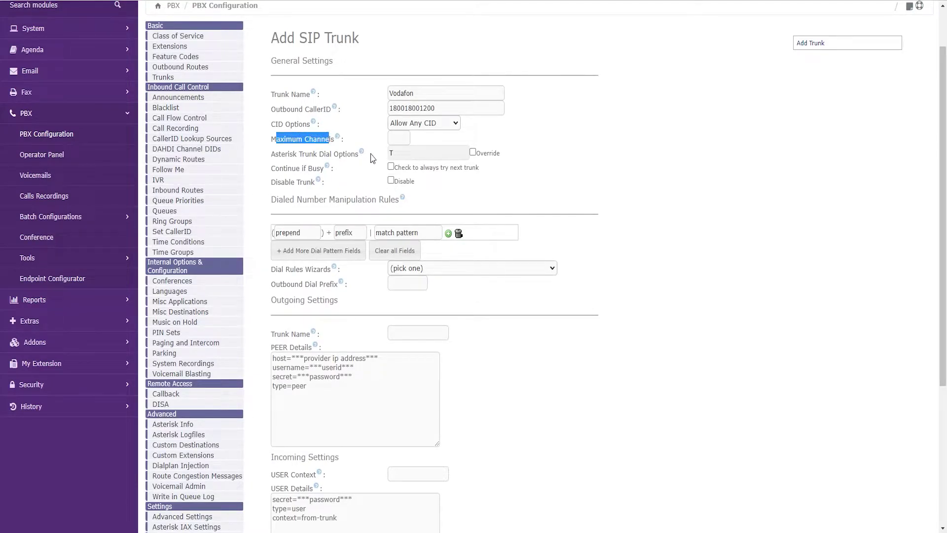
{"action": "left_click", "coordinate": [397, 137]}
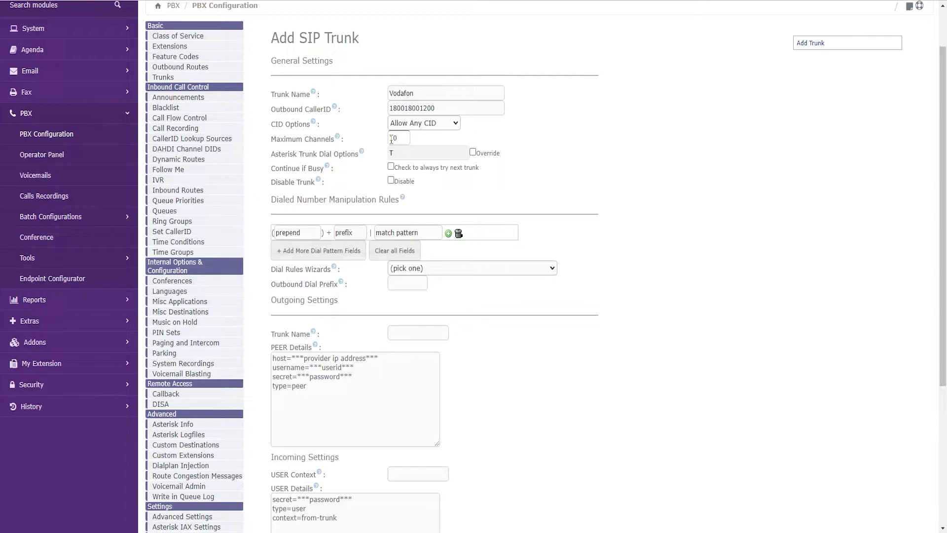
Leave Continue if Busy unchecked so busy calls don't try the next trunk.
{"action": "scroll", "coordinate": [756, 190], "scroll_direction": "down", "scroll_amount": 1}
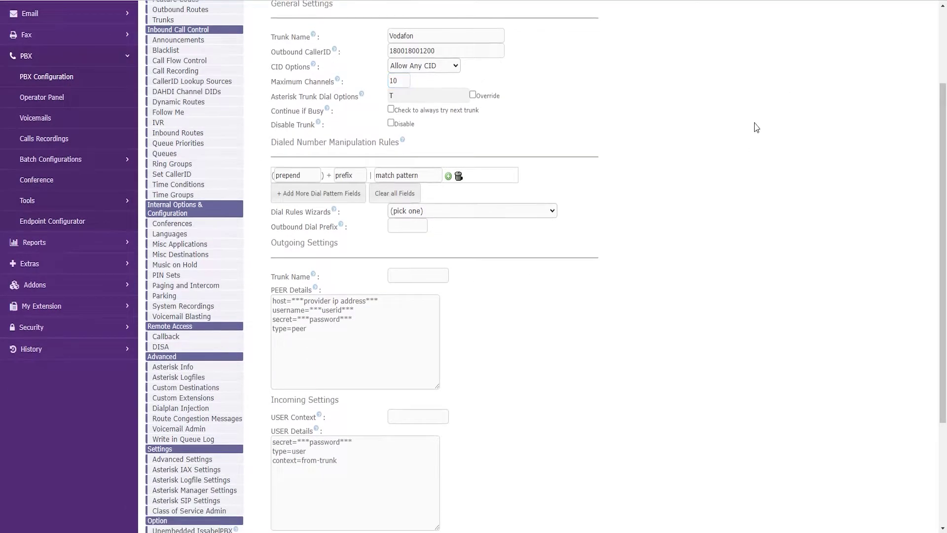
{"action": "scroll", "coordinate": [471, 125], "scroll_direction": "up", "scroll_amount": 1}
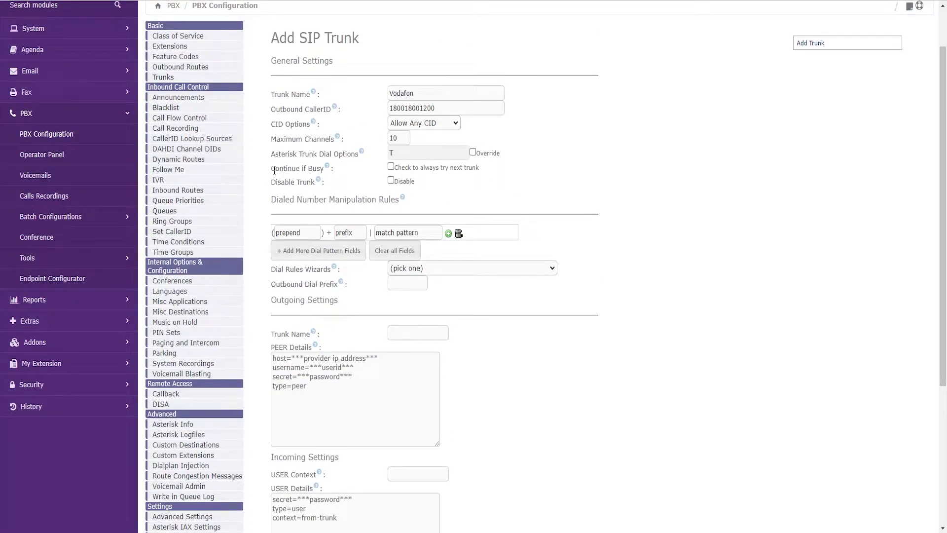
{"action": "left_click_drag", "start_coordinate": [272, 168], "coordinate": [320, 169]}
{"action": "left_click", "coordinate": [356, 179]}
{"action": "left_click", "coordinate": [391, 167]}
{"action": "left_click_drag", "start_coordinate": [409, 168], "coordinate": [461, 170]}
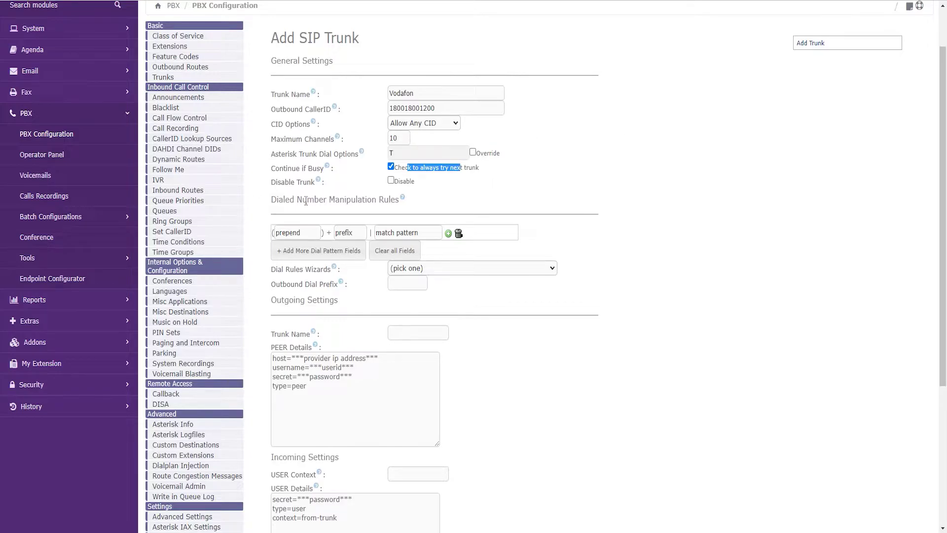
{"action": "left_click", "coordinate": [391, 167]}
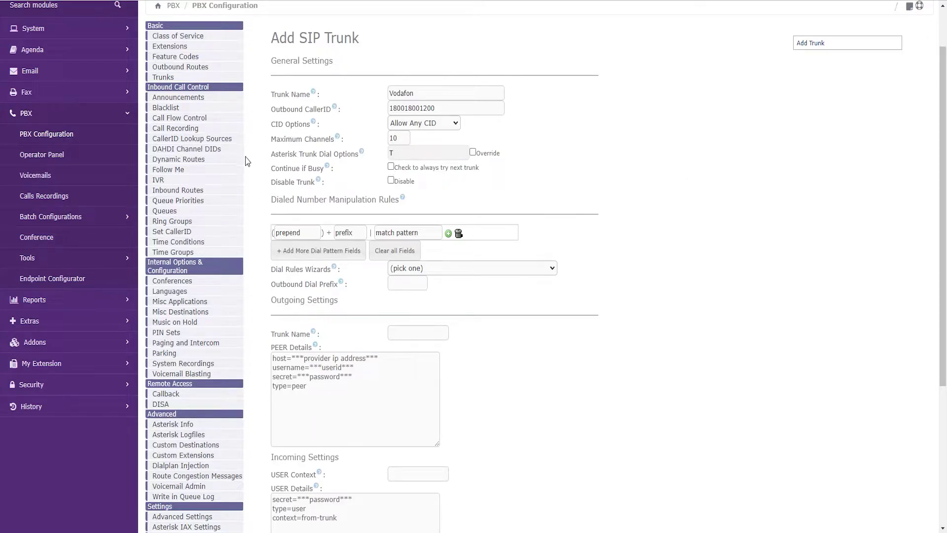
Keep the trunk enabled by cancelling the Disable Trunk confirmation.
{"action": "left_click_drag", "start_coordinate": [282, 183], "coordinate": [317, 183]}
{"action": "left_click", "coordinate": [284, 184]}
{"action": "triple_click", "coordinate": [284, 184]}
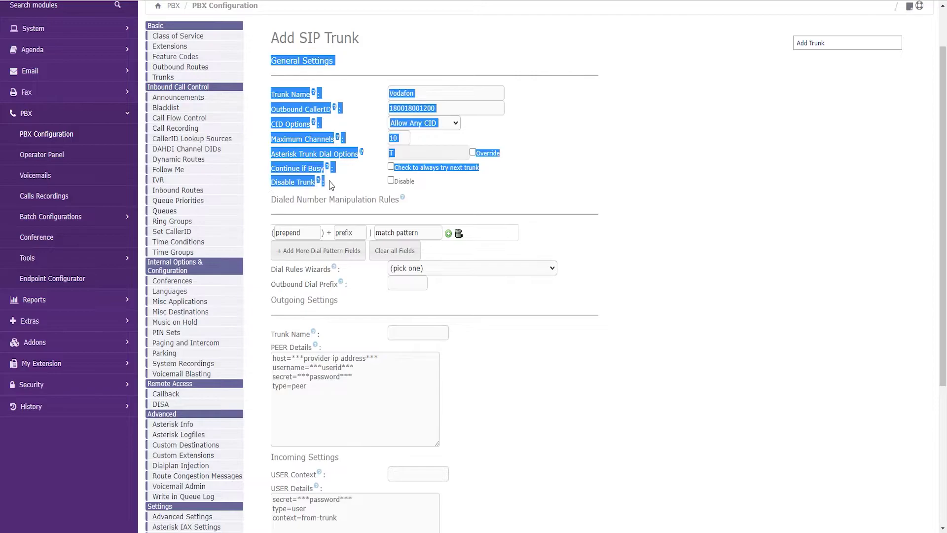
{"action": "left_click", "coordinate": [390, 180]}
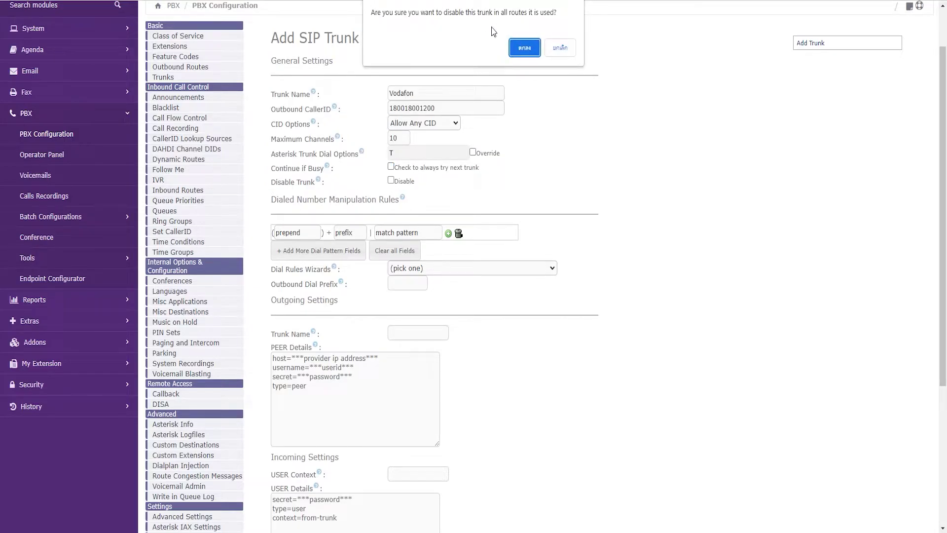
{"action": "mouse_move", "coordinate": [536, 12]}
{"action": "left_mouse_down"}
{"action": "mouse_move", "coordinate": [499, 13]}
{"action": "mouse_move", "coordinate": [535, 9]}
{"action": "left_mouse_up"}
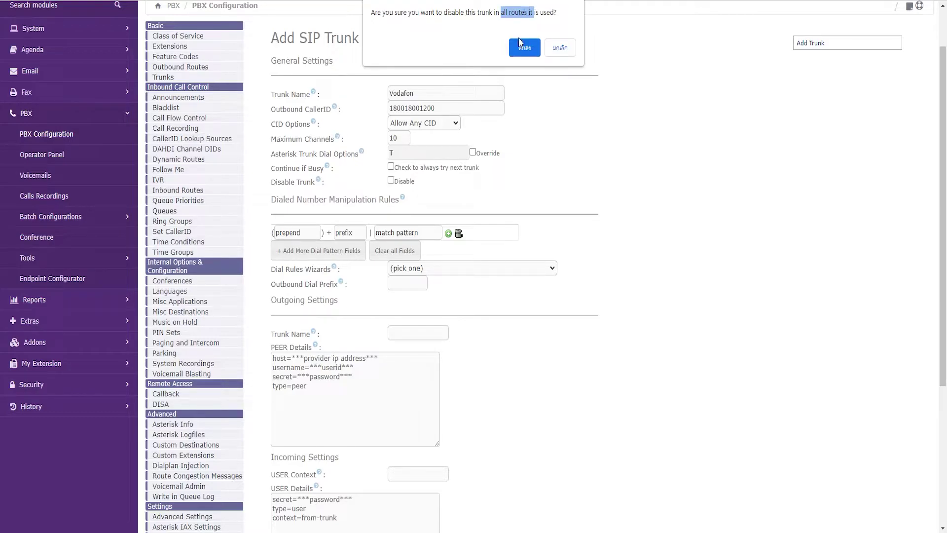
{"action": "left_click", "coordinate": [564, 49]}
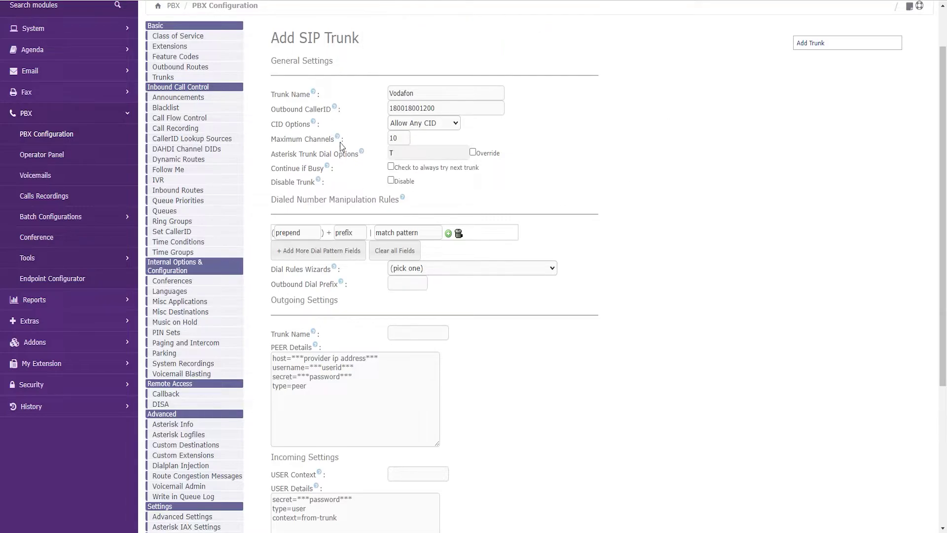
{"action": "scroll", "coordinate": [661, 180], "scroll_direction": "down", "scroll_amount": 1}
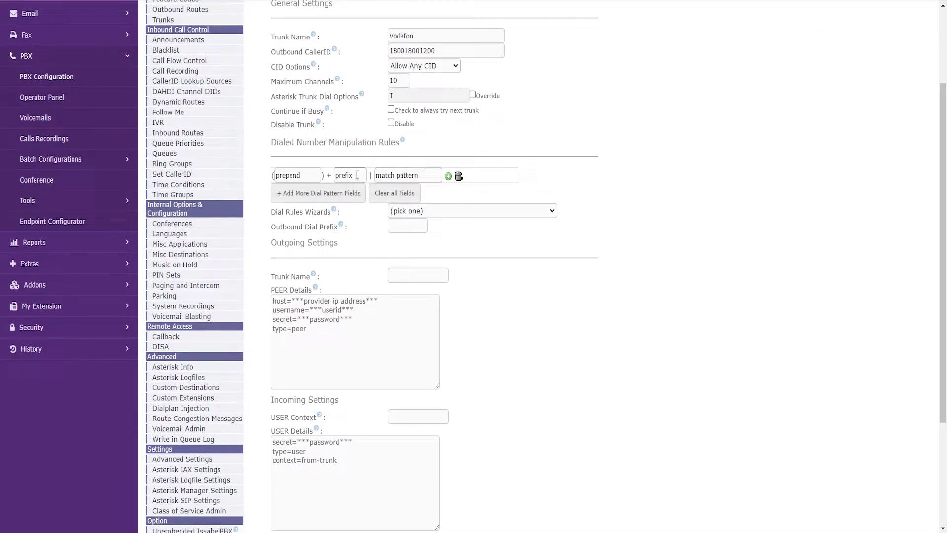
Set the first dial rule's match pattern to XXXXXXXXXX.
{"action": "left_click", "coordinate": [381, 176]}
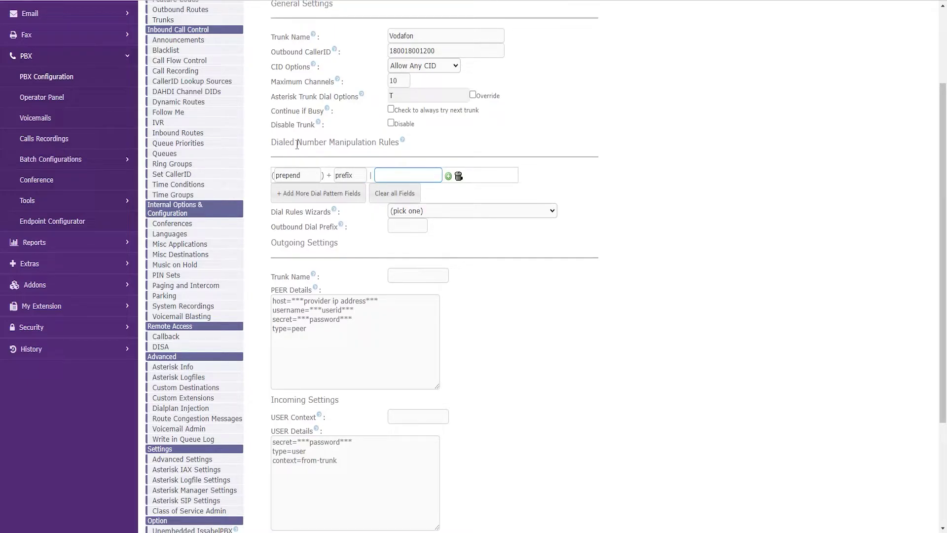
{"action": "left_click", "coordinate": [296, 176]}
{"action": "left_click", "coordinate": [348, 178]}
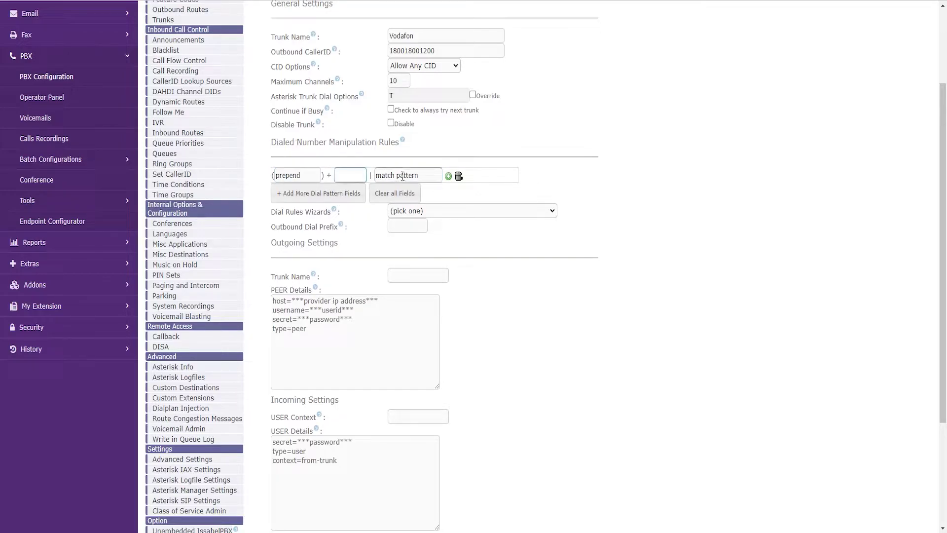
{"action": "left_click", "coordinate": [407, 173]}
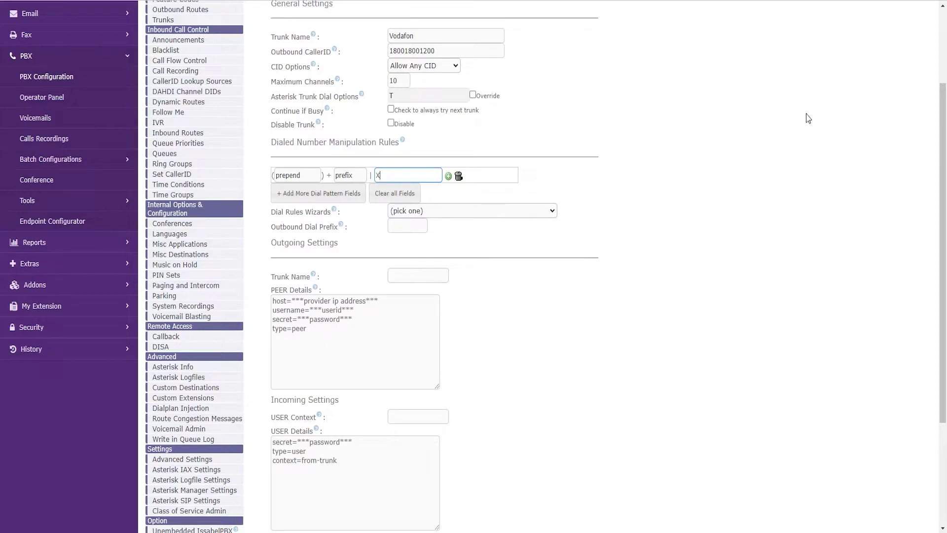
{"action": "type", "text": "XXXXXXXXX"}
{"action": "double_click", "coordinate": [410, 175]}
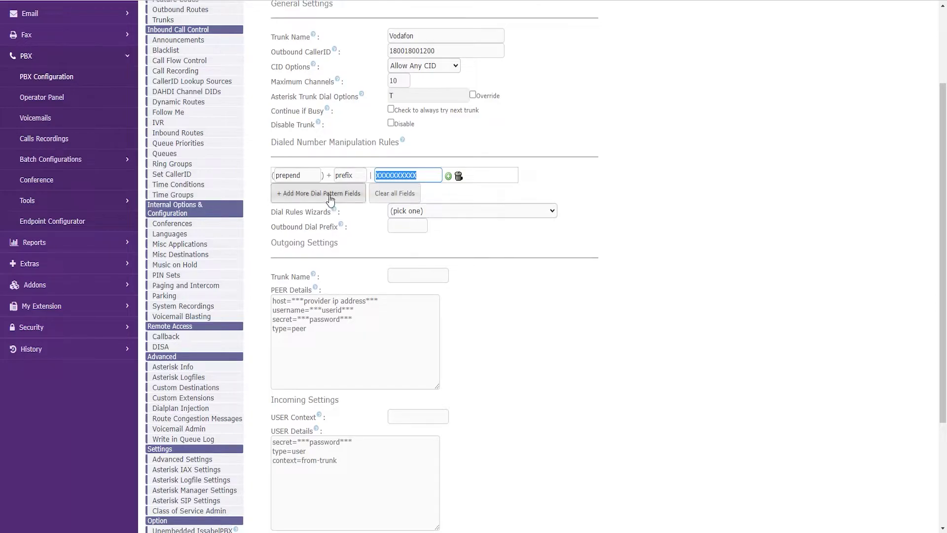
{"action": "left_click", "coordinate": [418, 169]}
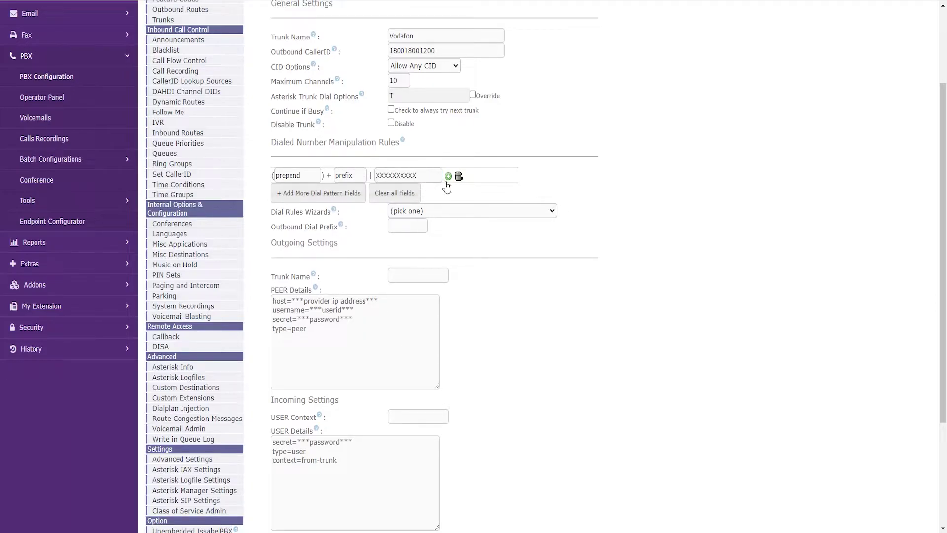
Add three more dial pattern rows matching XXXXXXXXX, XXXX and XXX.
{"action": "left_click", "coordinate": [319, 194]}
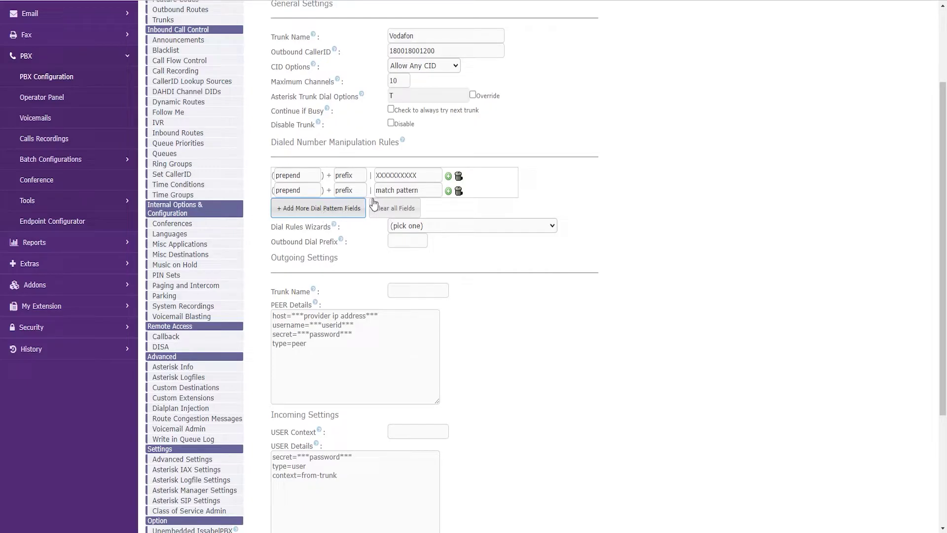
{"action": "left_click", "coordinate": [297, 190]}
{"action": "key", "text": "Tab"}
{"action": "key", "text": "Tab"}
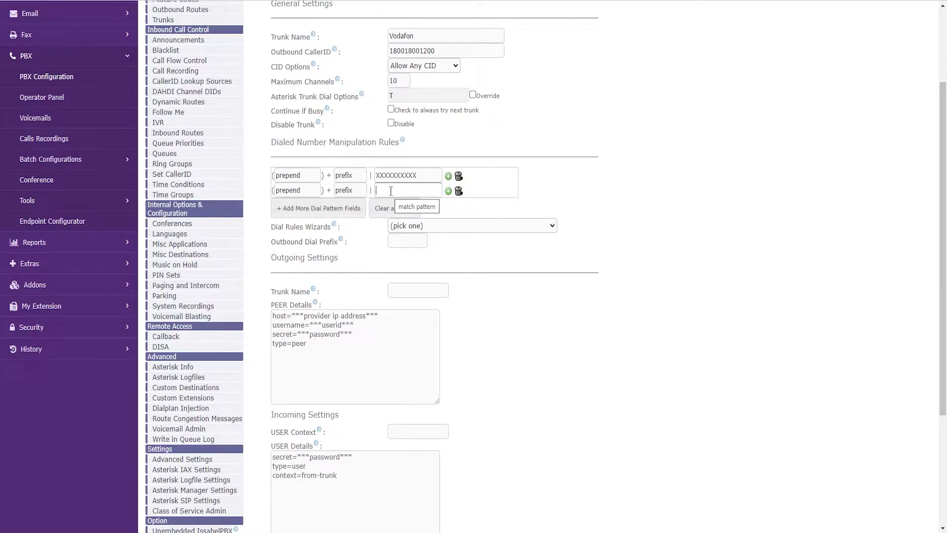
{"action": "type", "text": "XXXXXXXXX"}
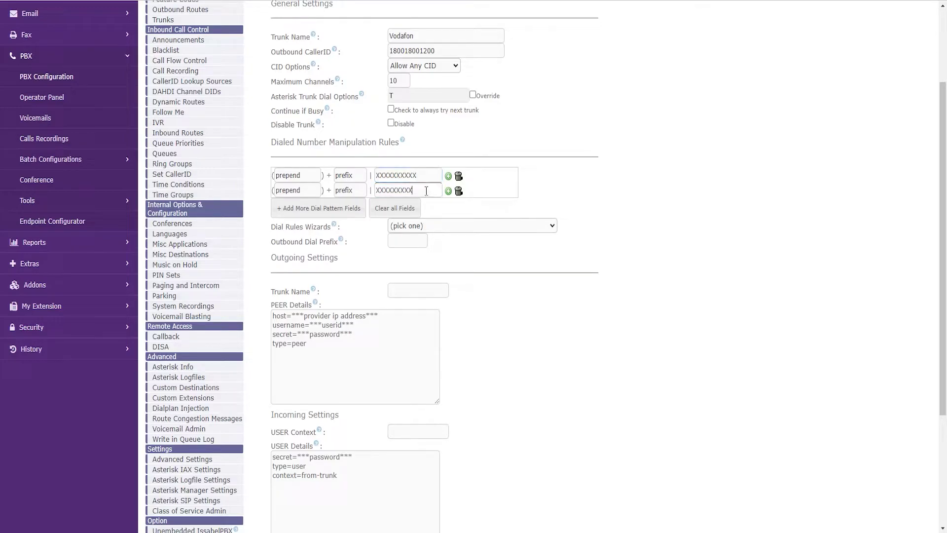
{"action": "left_click", "coordinate": [316, 208]}
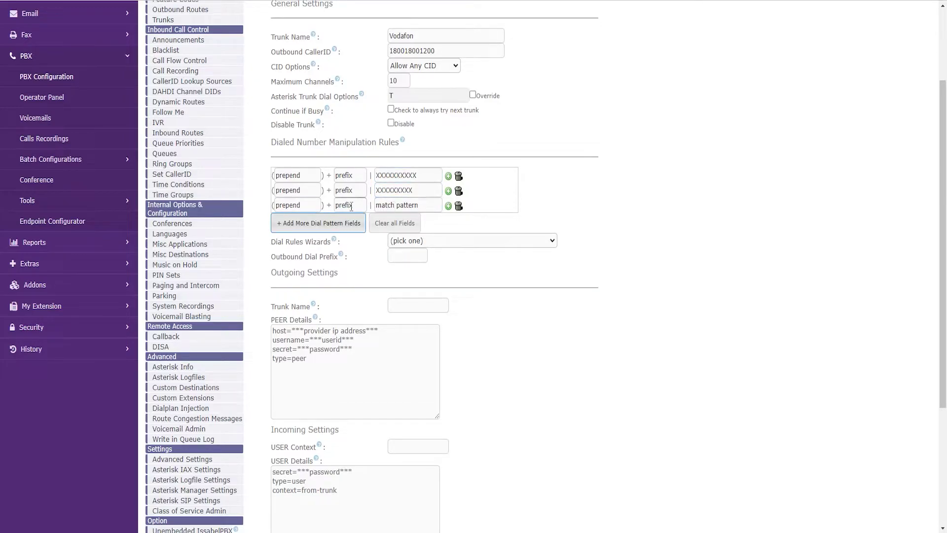
{"action": "left_click", "coordinate": [405, 205]}
{"action": "type", "text": "XXXX"}
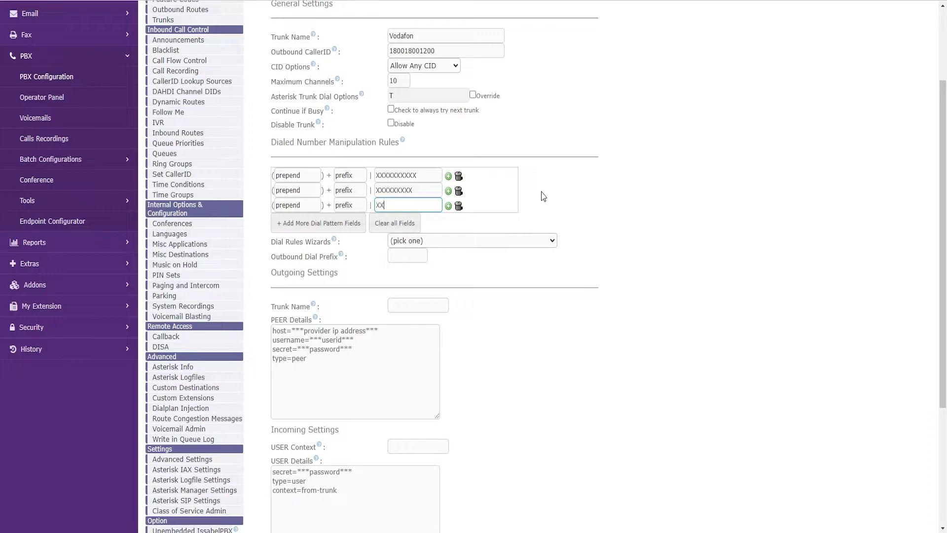
{"action": "left_click", "coordinate": [325, 225]}
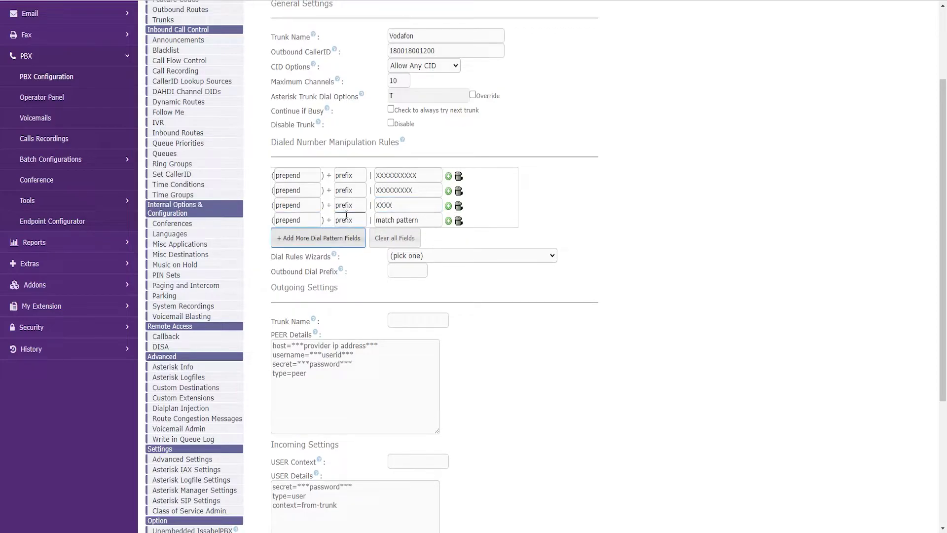
{"action": "left_click", "coordinate": [377, 217]}
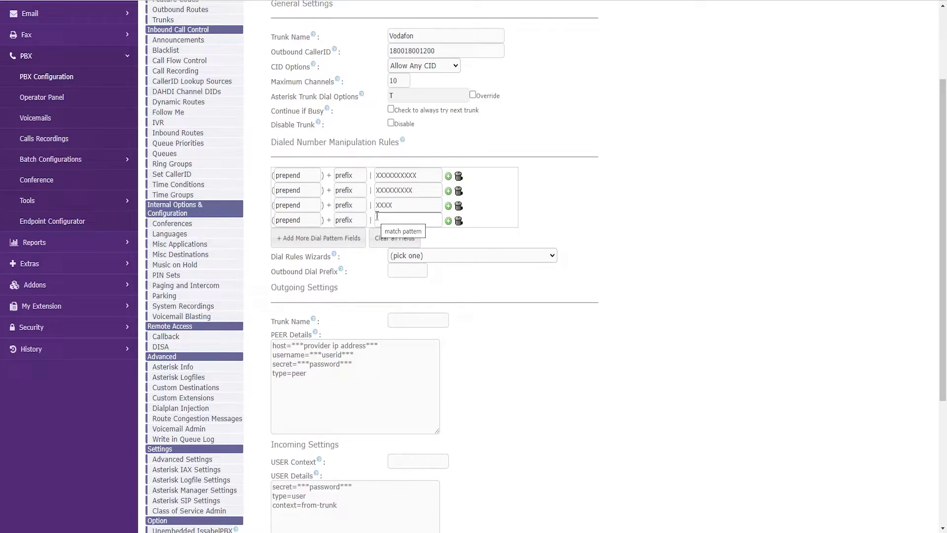
{"action": "type", "text": "XXX"}
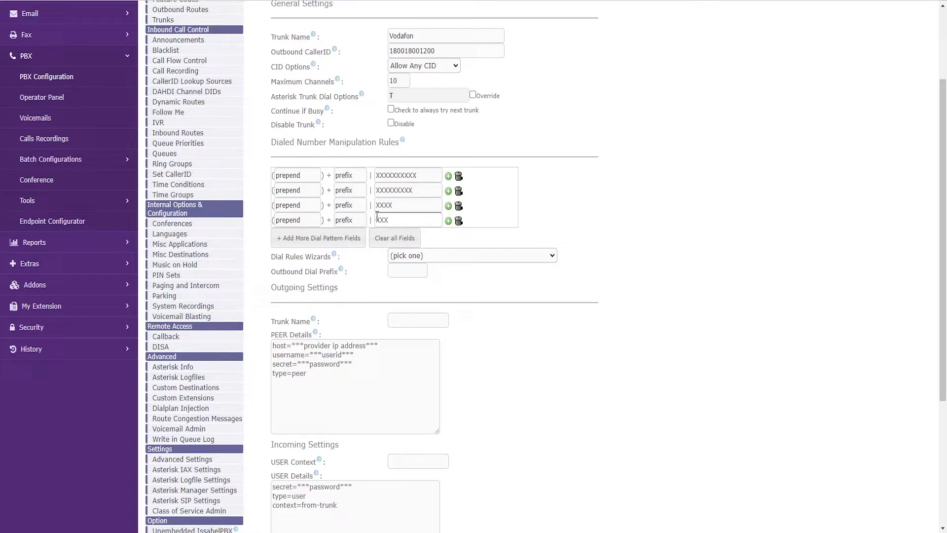
Select and review the four entered match patterns.
{"action": "left_click", "coordinate": [382, 206]}
{"action": "left_click", "coordinate": [380, 216]}
{"action": "double_click", "coordinate": [380, 217]}
{"action": "double_click", "coordinate": [384, 206]}
{"action": "left_click", "coordinate": [429, 219]}
{"action": "double_click", "coordinate": [382, 220]}
{"action": "double_click", "coordinate": [384, 205]}
{"action": "left_click", "coordinate": [428, 175]}
{"action": "key", "text": "ctrl+a"}
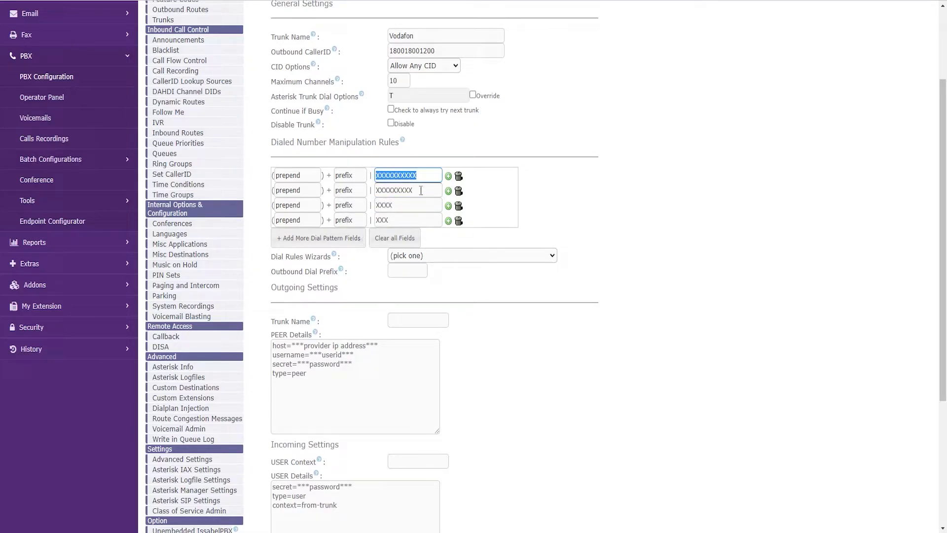
{"action": "double_click", "coordinate": [419, 191]}
{"action": "double_click", "coordinate": [395, 205]}
{"action": "left_click_drag", "start_coordinate": [397, 235], "coordinate": [231, 291]}
{"action": "left_click", "coordinate": [625, 298]}
Delete the sample text from both PEER Details and USER Details.
{"action": "scroll", "coordinate": [644, 298], "scroll_direction": "down", "scroll_amount": 1}
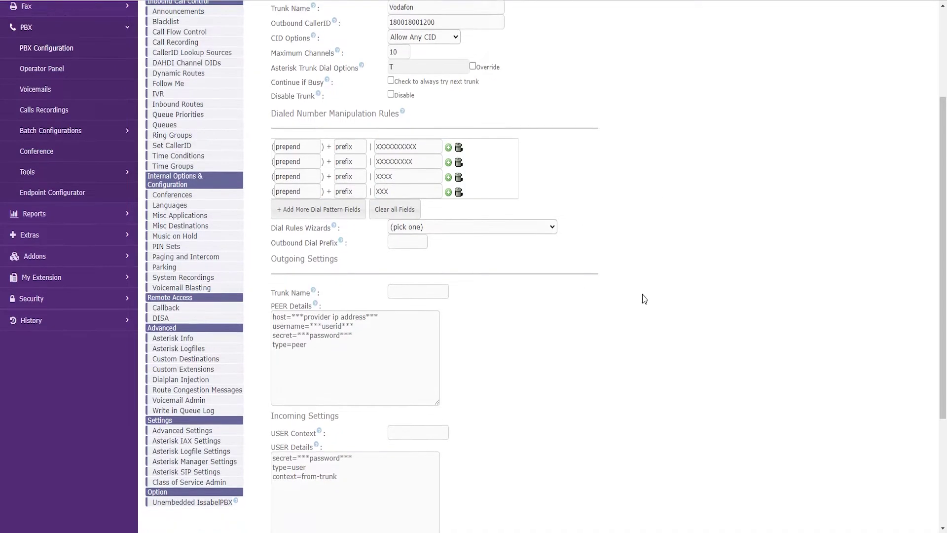
{"action": "scroll", "coordinate": [661, 289], "scroll_direction": "down", "scroll_amount": 6}
{"action": "left_click", "coordinate": [348, 182]}
{"action": "left_click_drag", "start_coordinate": [330, 173], "coordinate": [257, 146]}
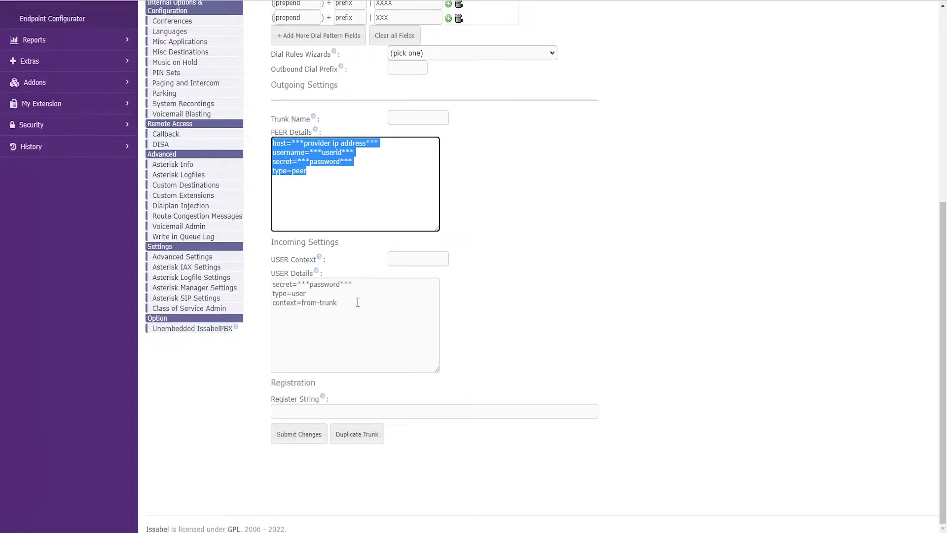
{"action": "key", "text": "BackSpace"}
{"action": "left_click_drag", "start_coordinate": [358, 307], "coordinate": [222, 269]}
{"action": "key", "text": "BackSpace"}
{"action": "left_click", "coordinate": [343, 182]}
{"action": "left_click", "coordinate": [501, 239]}
{"action": "left_click", "coordinate": [395, 198]}
{"action": "left_click_drag", "start_coordinate": [272, 85], "coordinate": [339, 87]}
{"action": "left_click", "coordinate": [295, 305]}
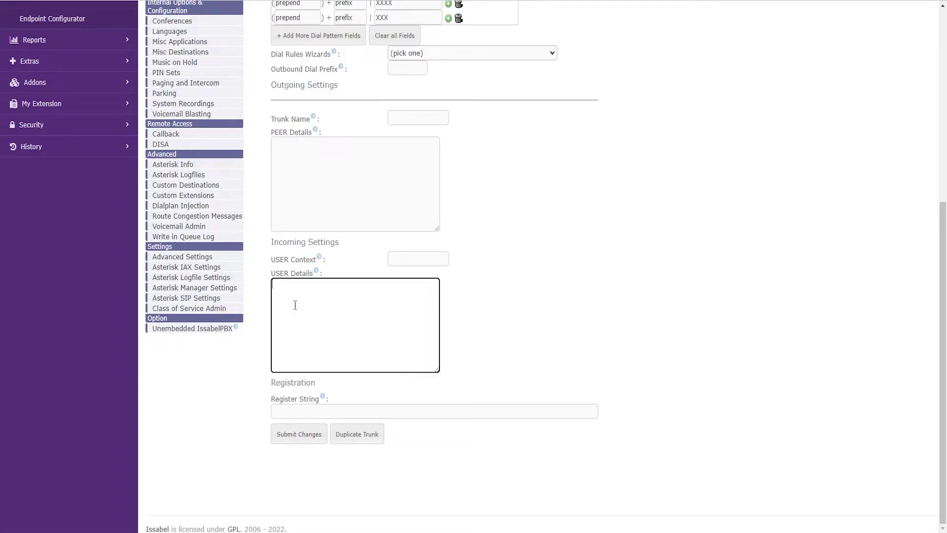
{"action": "left_click_drag", "start_coordinate": [339, 243], "coordinate": [330, 86]}
Set the outgoing Trunk Name to 'out'.
{"action": "left_click", "coordinate": [331, 86]}
{"action": "left_click", "coordinate": [393, 119]}
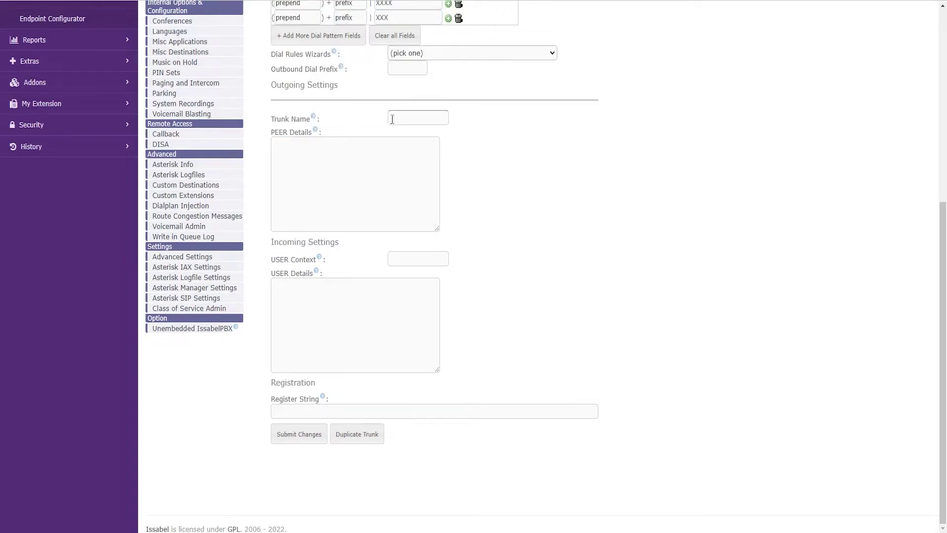
{"action": "left_click", "coordinate": [396, 132]}
{"action": "left_click", "coordinate": [397, 116]}
{"action": "type", "text": "out"}
{"action": "left_click", "coordinate": [422, 143]}
{"action": "left_click", "coordinate": [415, 259]}
Set USER Context to 'in' and copy the SIP peer settings block from Notepad.
{"action": "left_click", "coordinate": [420, 290]}
{"action": "left_click", "coordinate": [366, 173]}
{"action": "key", "text": "alt+Tab"}
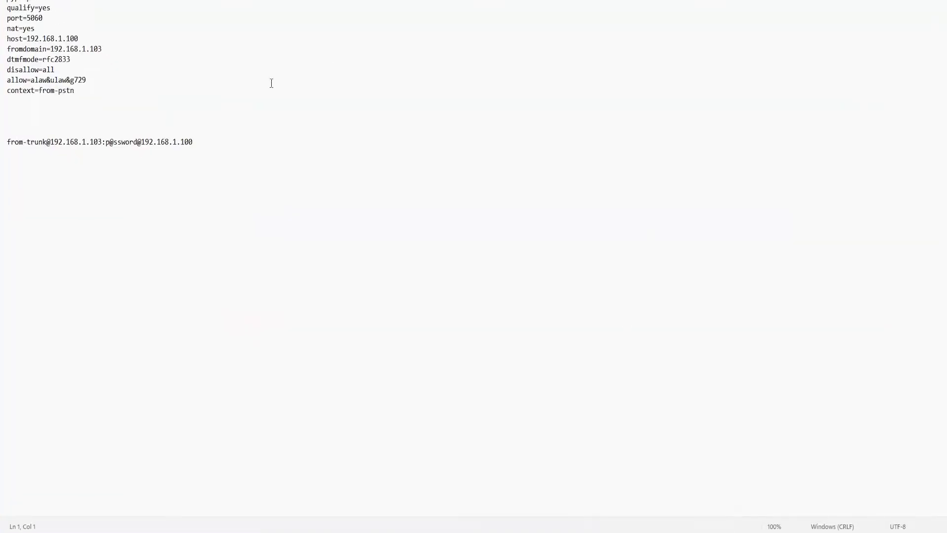
{"action": "left_click_drag", "start_coordinate": [112, 103], "coordinate": [2, 2]}
{"action": "key", "text": "ctrl+c"}
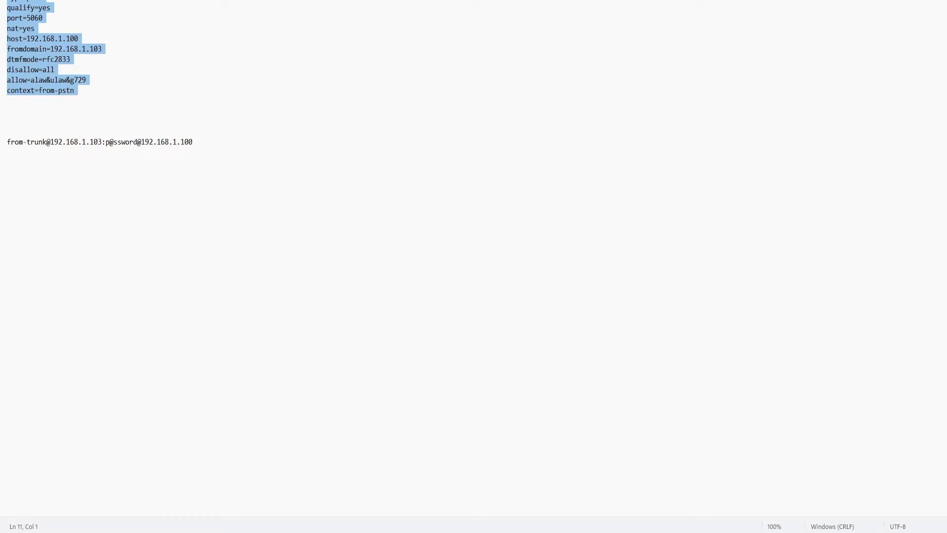
{"action": "key", "text": "alt+Tab"}
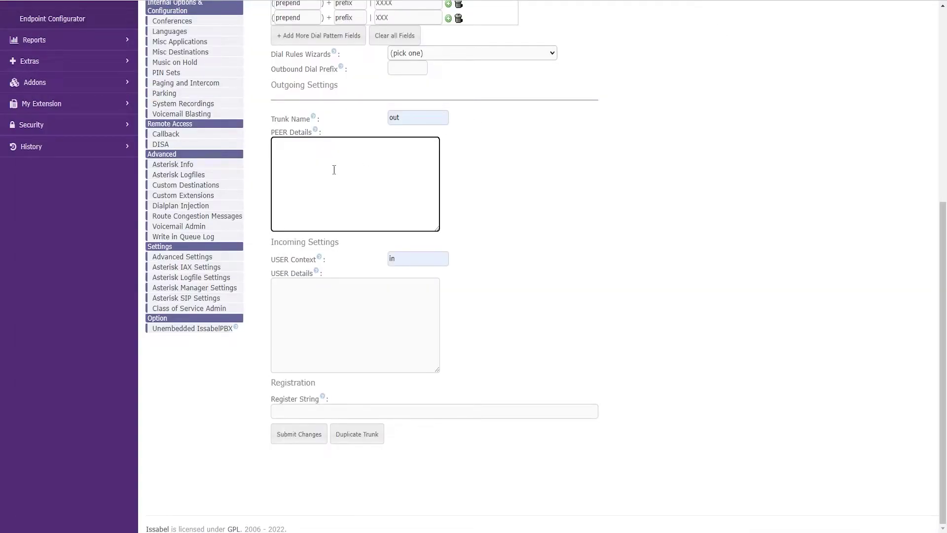
Paste the copied SIP peer settings into PEER Details.
{"action": "key", "text": "ctrl+v"}
{"action": "scroll", "coordinate": [297, 161], "scroll_direction": "up", "scroll_amount": 3}
{"action": "left_click", "coordinate": [307, 162]}
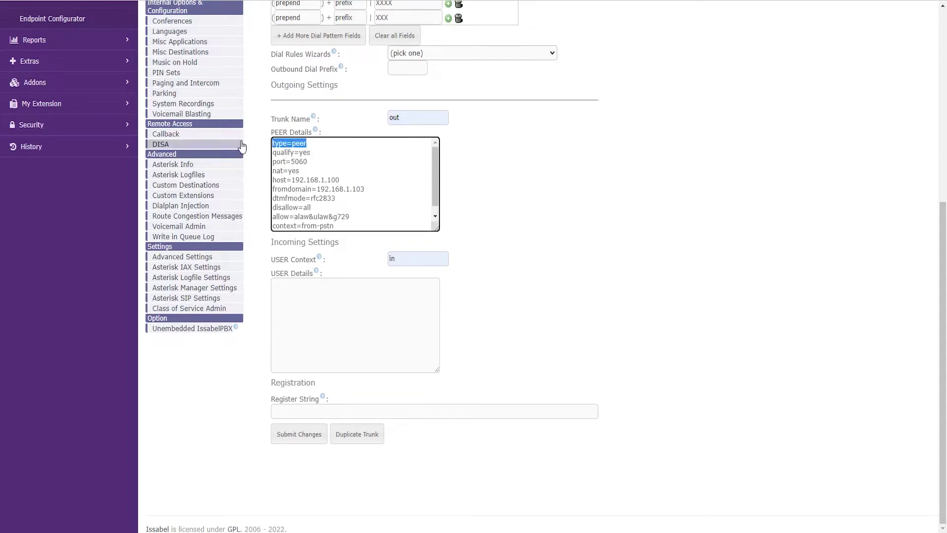
{"action": "left_click_drag", "start_coordinate": [324, 144], "coordinate": [272, 144]}
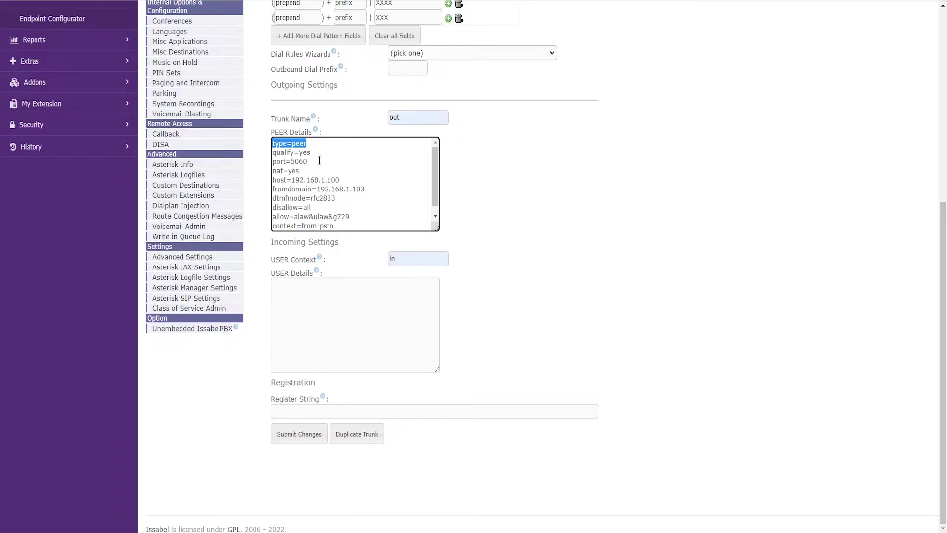
{"action": "left_click_drag", "start_coordinate": [315, 147], "coordinate": [271, 145]}
{"action": "left_click", "coordinate": [333, 159]}
{"action": "left_click_drag", "start_coordinate": [317, 154], "coordinate": [266, 154]}
Correct the port line in PEER Details to 5060.
{"action": "left_click", "coordinate": [332, 160]}
{"action": "left_click_drag", "start_coordinate": [331, 159], "coordinate": [292, 163]}
{"action": "type", "text": "5070"}
{"action": "key", "text": "BackSpace"}
{"action": "type", "text": "60"}
{"action": "scroll", "coordinate": [329, 173], "scroll_direction": "down", "scroll_amount": 1}
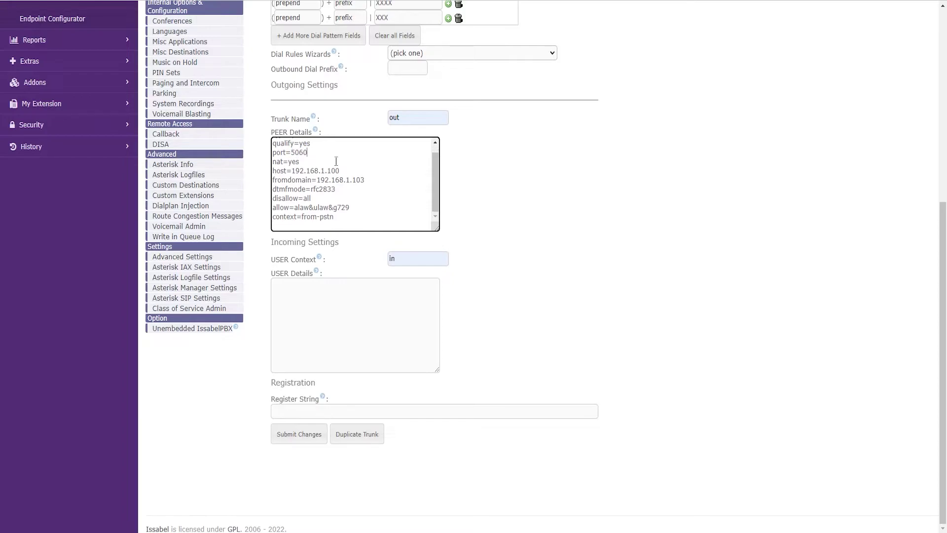
{"action": "left_click_drag", "start_coordinate": [300, 162], "coordinate": [257, 166]}
{"action": "left_click_drag", "start_coordinate": [340, 171], "coordinate": [256, 175]}
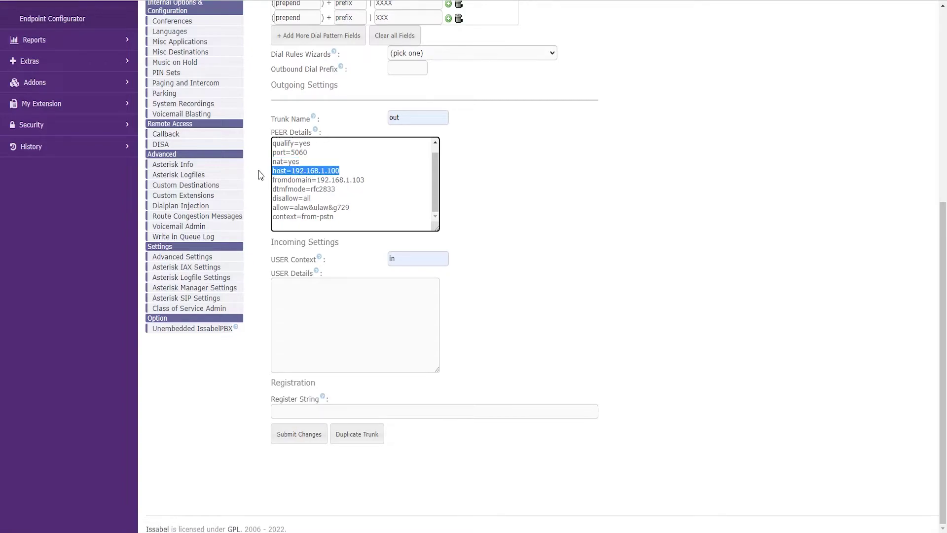
{"action": "left_click_drag", "start_coordinate": [341, 170], "coordinate": [263, 172]}
{"action": "left_click", "coordinate": [365, 180]}
{"action": "left_click_drag", "start_coordinate": [365, 181], "coordinate": [268, 181]}
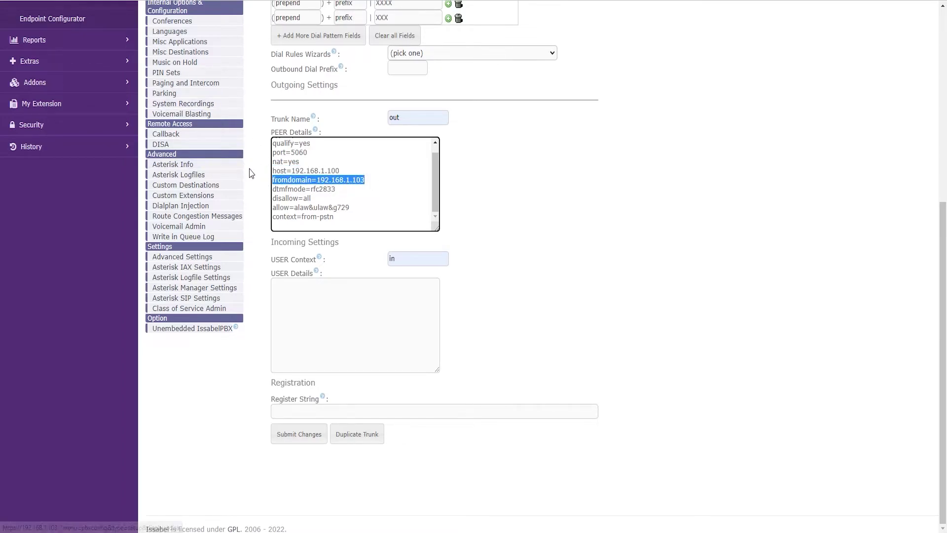
{"action": "left_click", "coordinate": [340, 170]}
{"action": "left_click_drag", "start_coordinate": [340, 170], "coordinate": [269, 172]}
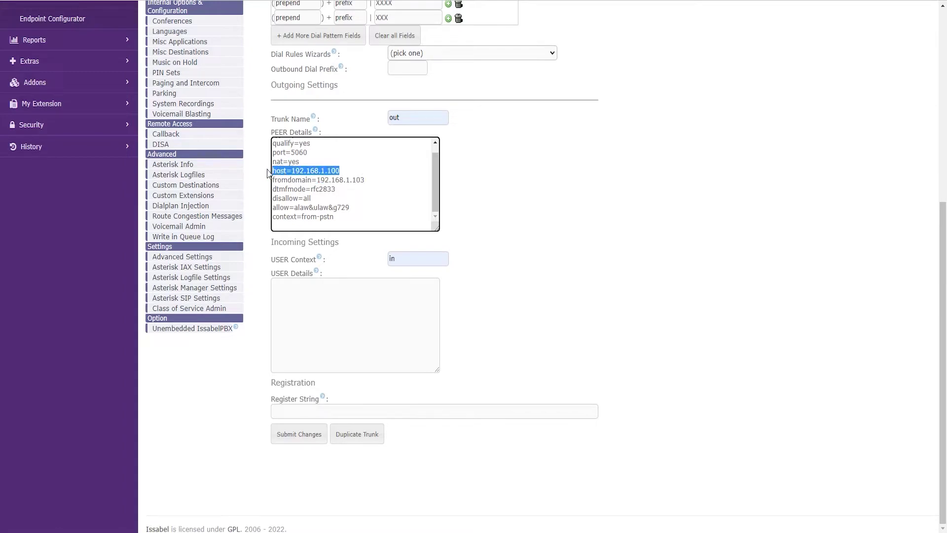
{"action": "left_click_drag", "start_coordinate": [365, 180], "coordinate": [263, 176]}
{"action": "left_click", "coordinate": [351, 193]}
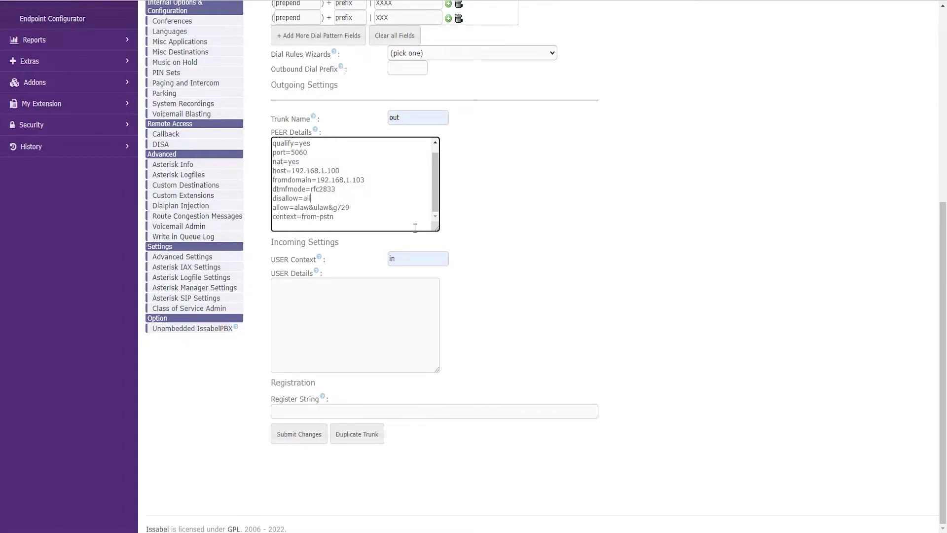
{"action": "left_click_drag", "start_coordinate": [352, 192], "coordinate": [246, 175]}
{"action": "left_click", "coordinate": [354, 193]}
{"action": "left_click_drag", "start_coordinate": [311, 199], "coordinate": [254, 201]}
{"action": "left_click_drag", "start_coordinate": [273, 209], "coordinate": [326, 205]}
{"action": "left_click_drag", "start_coordinate": [333, 208], "coordinate": [294, 209]}
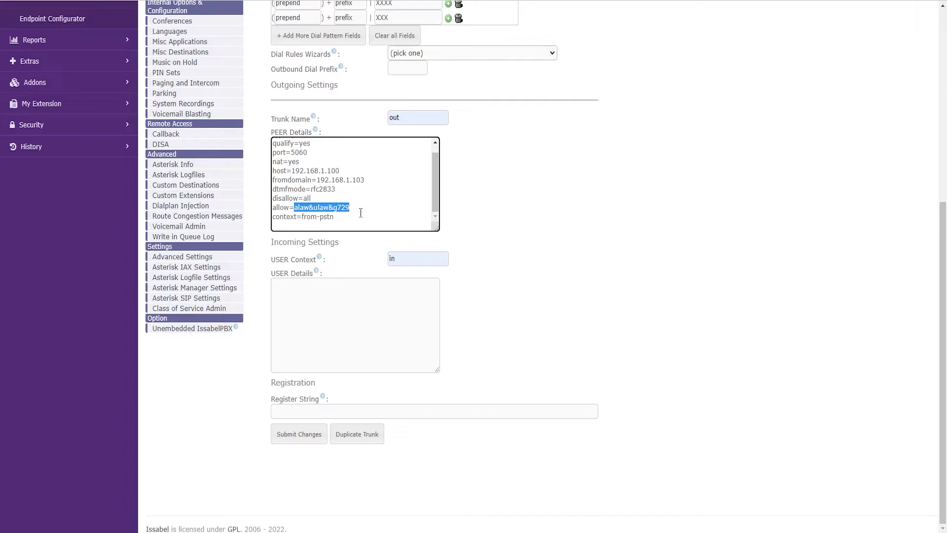
{"action": "left_click", "coordinate": [301, 208]}
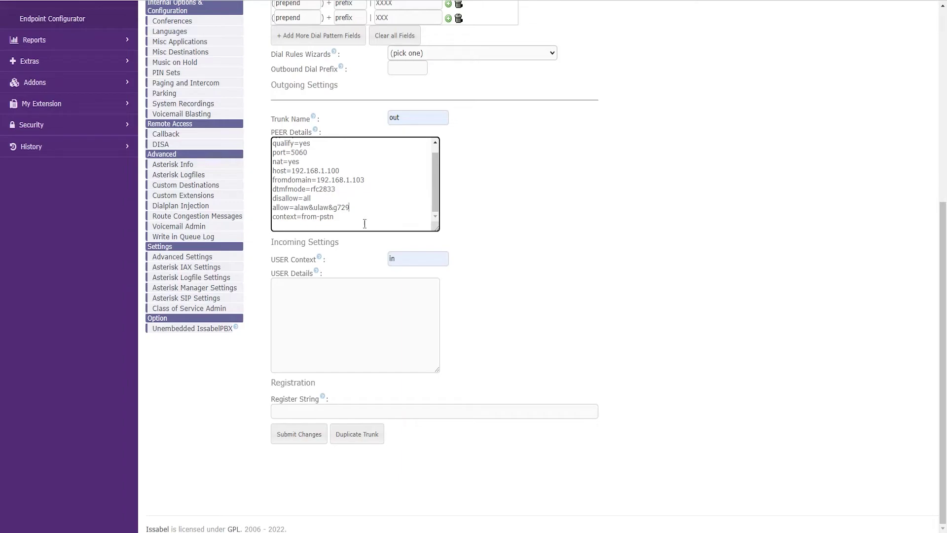
{"action": "left_click_drag", "start_coordinate": [341, 219], "coordinate": [273, 207]}
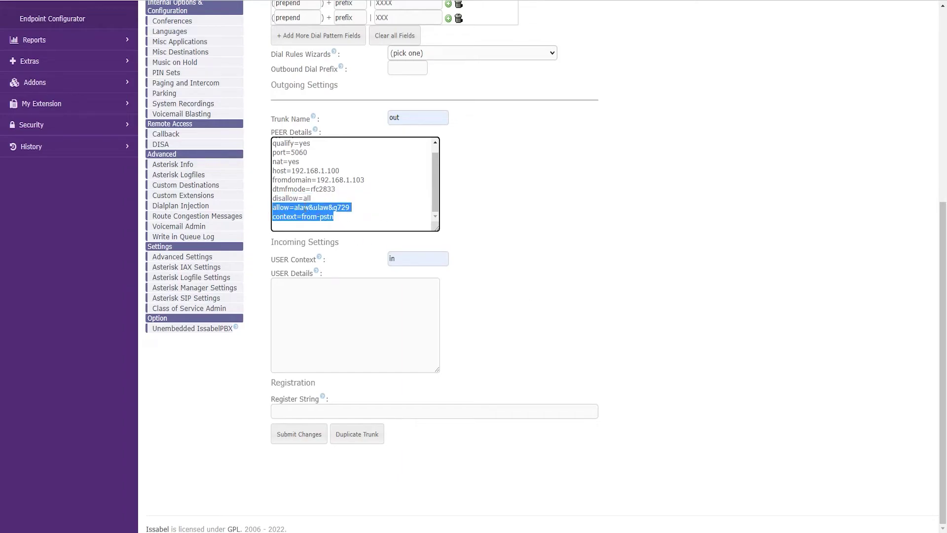
{"action": "left_click_drag", "start_coordinate": [374, 220], "coordinate": [252, 146]}
{"action": "key", "text": "ctrl+c"}
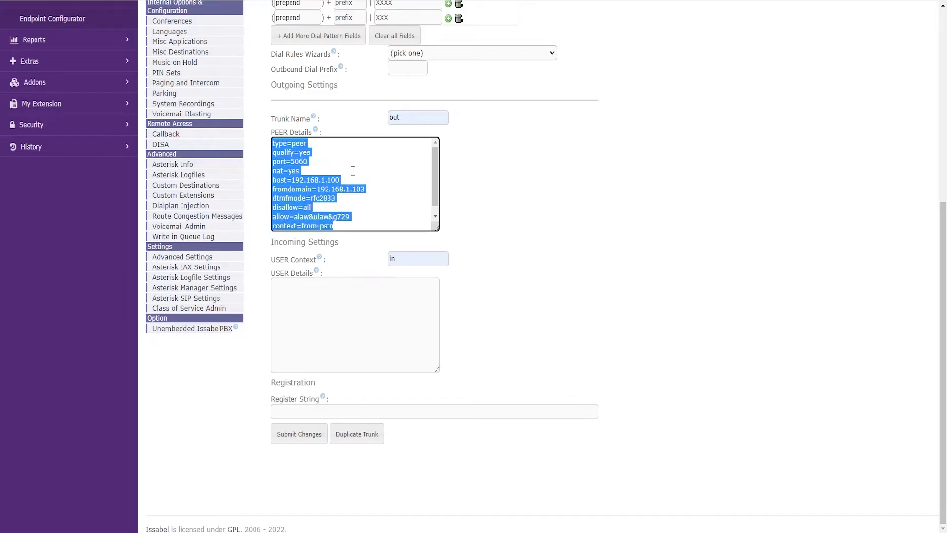
Paste the peer settings, type=peer through context=from-pstn, into USER Details.
{"action": "left_click", "coordinate": [338, 298]}
{"action": "key", "text": "ctrl+v"}
{"action": "scroll", "coordinate": [321, 297], "scroll_direction": "up", "scroll_amount": 4}
{"action": "scroll", "coordinate": [340, 186], "scroll_direction": "down", "scroll_amount": 4}
{"action": "triple_click", "coordinate": [340, 187]}
{"action": "scroll", "coordinate": [345, 193], "scroll_direction": "up", "scroll_amount": 3}
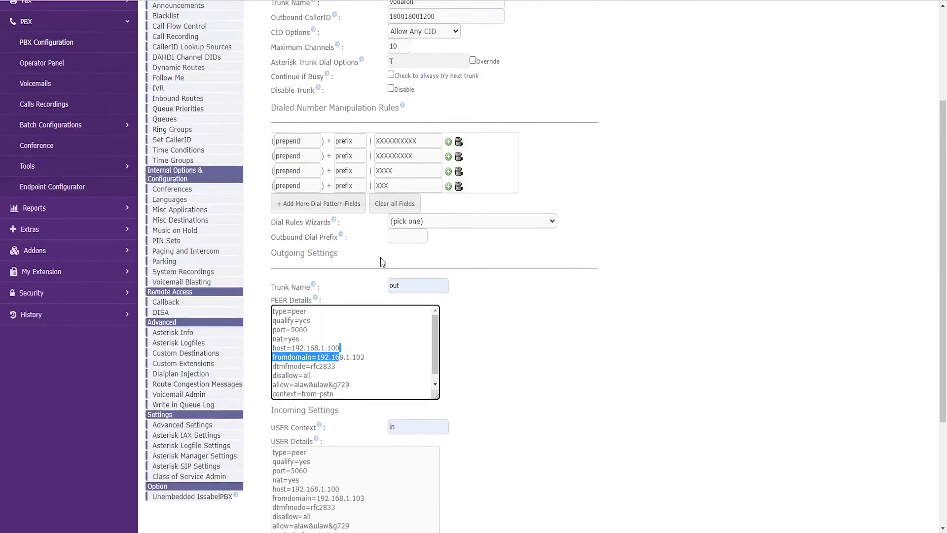
{"action": "scroll", "coordinate": [686, 285], "scroll_direction": "down", "scroll_amount": 2}
{"action": "left_click", "coordinate": [685, 285]}
{"action": "scroll", "coordinate": [382, 257], "scroll_direction": "down", "scroll_amount": 1}
{"action": "scroll", "coordinate": [372, 239], "scroll_direction": "down", "scroll_amount": 1}
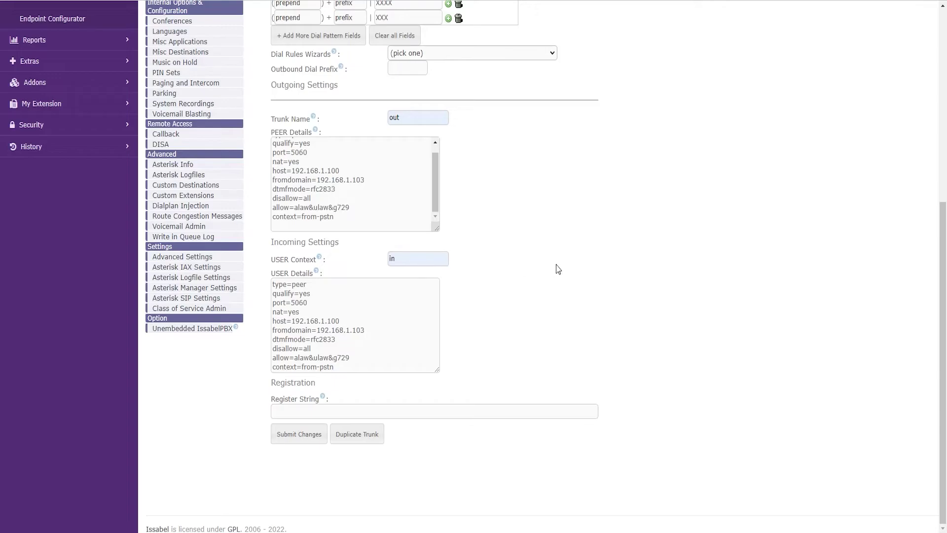
{"action": "left_click_drag", "start_coordinate": [436, 322], "coordinate": [427, 334]}
{"action": "left_click", "coordinate": [526, 404]}
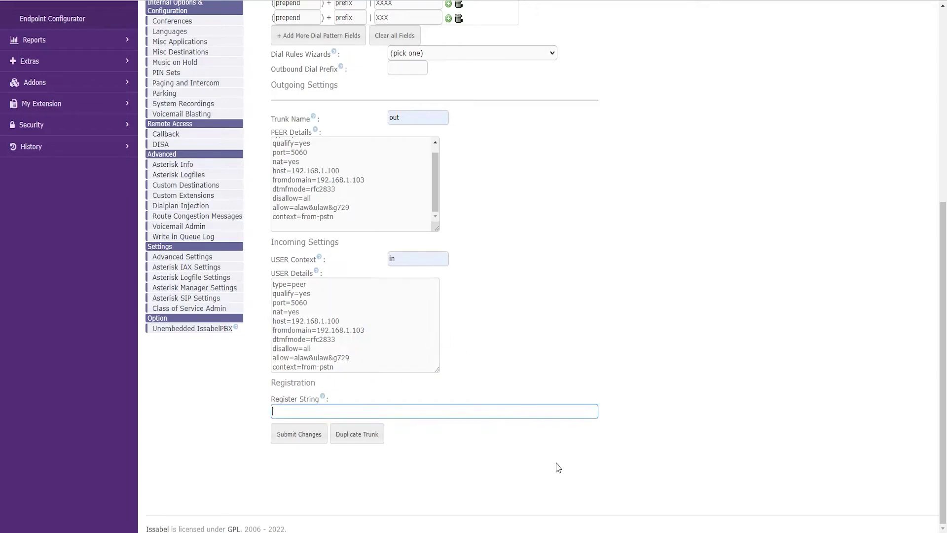
Copy the from-trunk registration line from the Notepad notes and paste it into Register String.
{"action": "key", "text": "alt+Tab"}
{"action": "left_click_drag", "start_coordinate": [203, 142], "coordinate": [5, 117]}
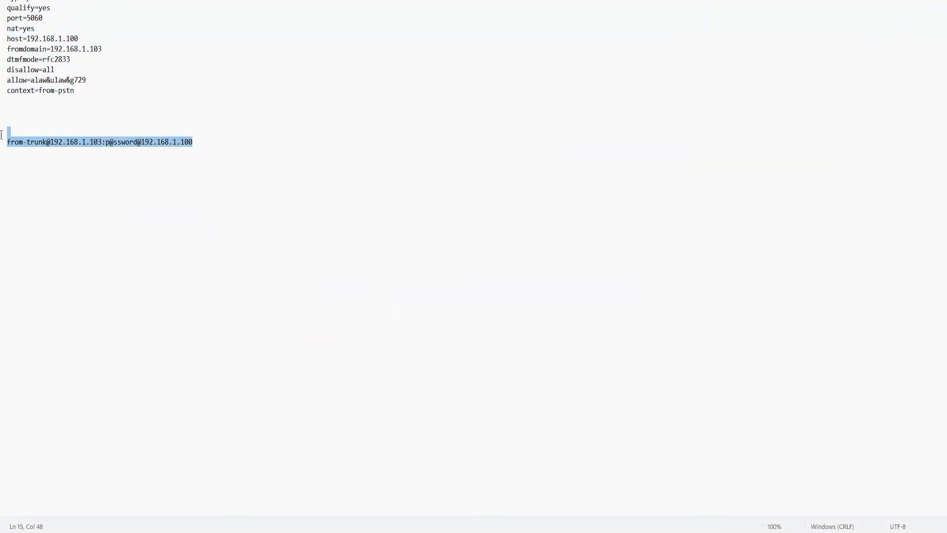
{"action": "left_click", "coordinate": [209, 144]}
{"action": "left_click_drag", "start_coordinate": [209, 143], "coordinate": [7, 142]}
{"action": "key", "text": "ctrl+c"}
{"action": "key", "text": "alt+Tab"}
{"action": "key", "text": "ctrl+v"}
Check the pasted register string's user, password and IP addresses 192.168.1.103 and 192.168.1.100.
{"action": "double_click", "coordinate": [305, 413]}
{"action": "left_click", "coordinate": [316, 412]}
{"action": "left_click_drag", "start_coordinate": [311, 411], "coordinate": [353, 411]}
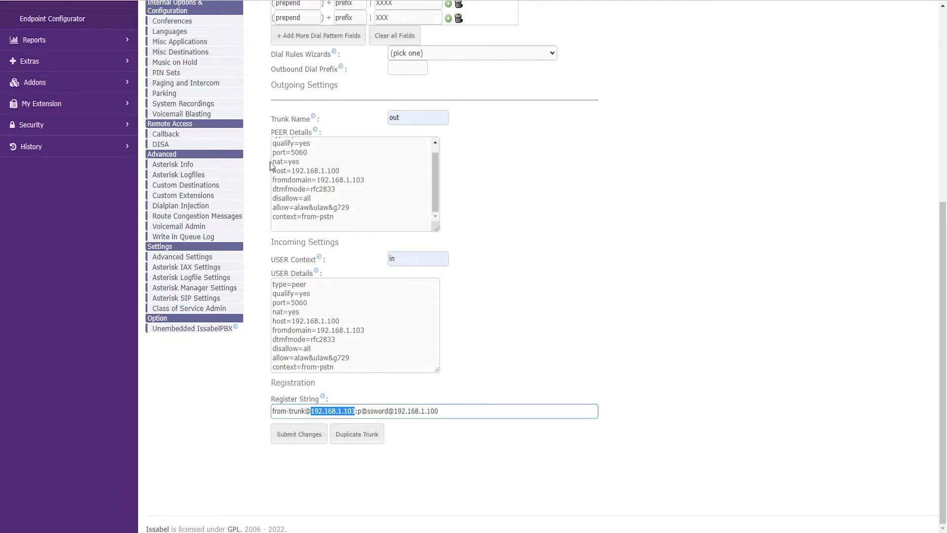
{"action": "left_click_drag", "start_coordinate": [438, 411], "coordinate": [393, 411]}
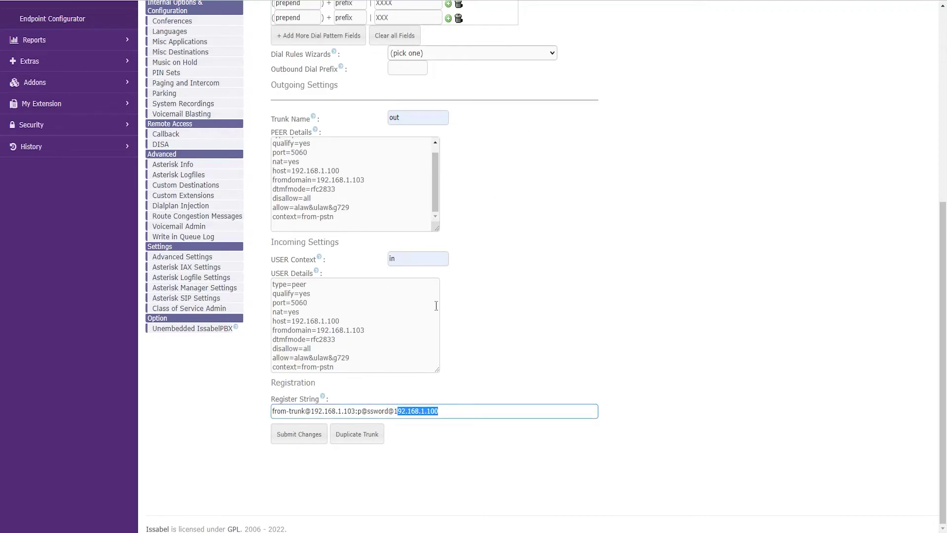
{"action": "left_click_drag", "start_coordinate": [357, 411], "coordinate": [388, 411]}
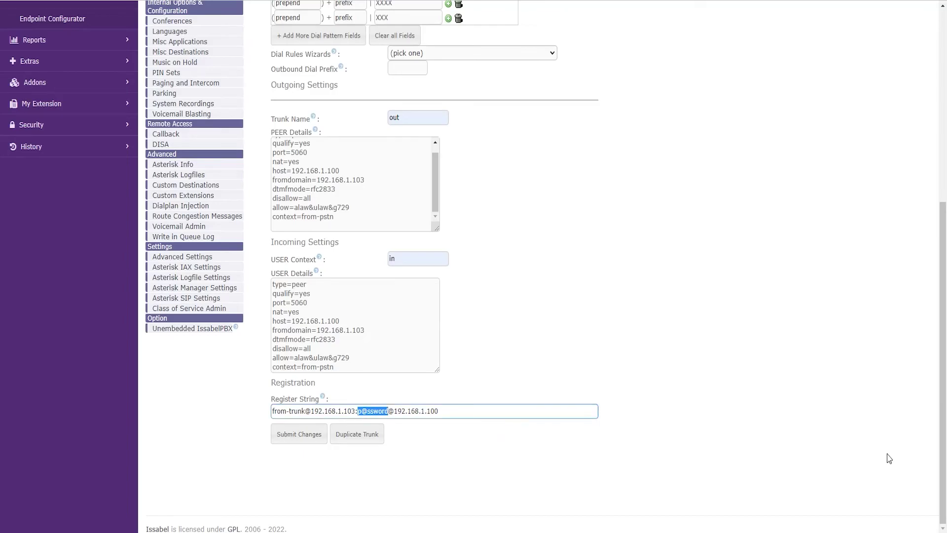
{"action": "left_click", "coordinate": [776, 269]}
{"action": "scroll", "coordinate": [776, 268], "scroll_direction": "up", "scroll_amount": 6}
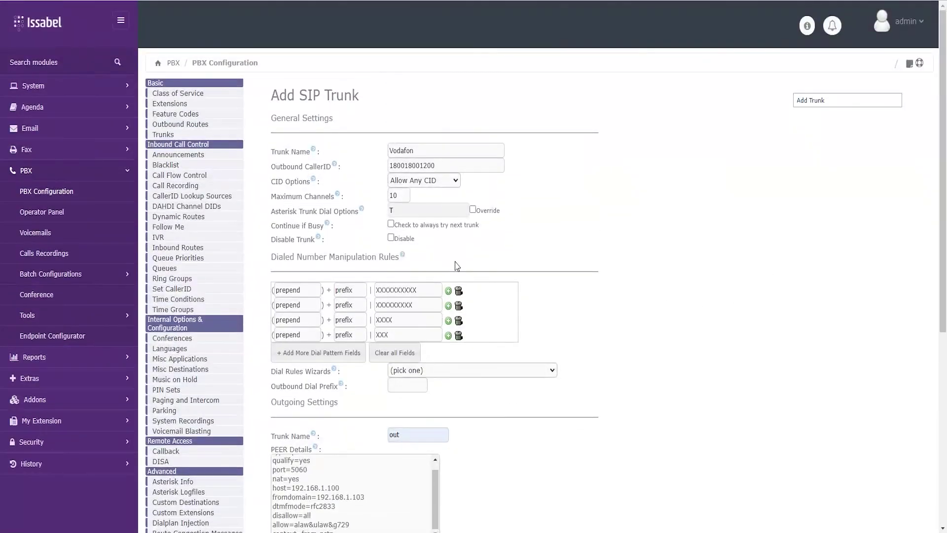
Submit the Vodafon SIP trunk and apply the pending configuration changes.
{"action": "scroll", "coordinate": [443, 232], "scroll_direction": "down", "scroll_amount": 6}
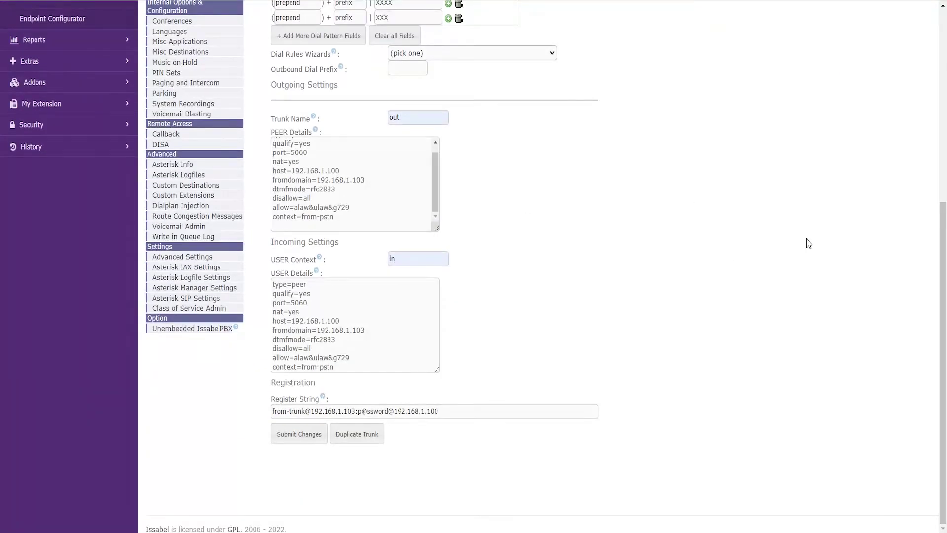
{"action": "left_click", "coordinate": [300, 434]}
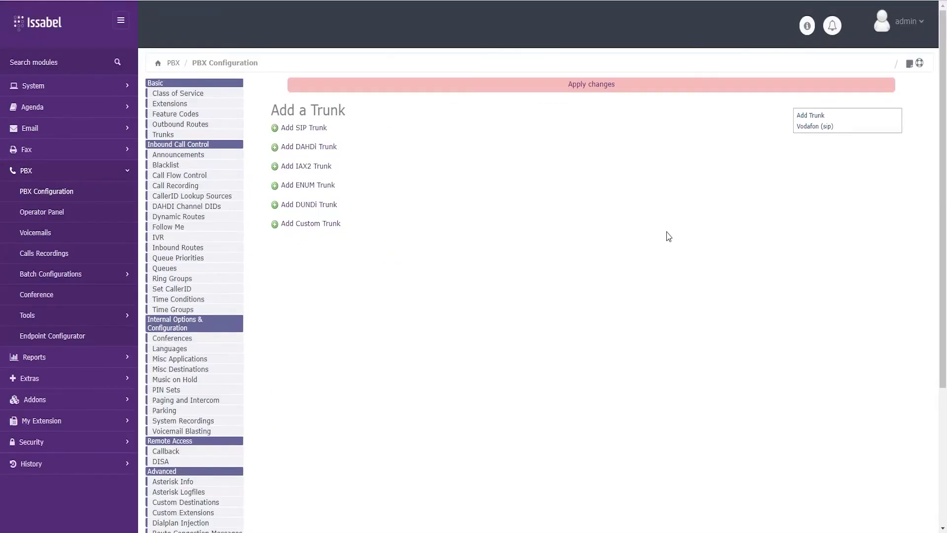
{"action": "left_click", "coordinate": [590, 87]}
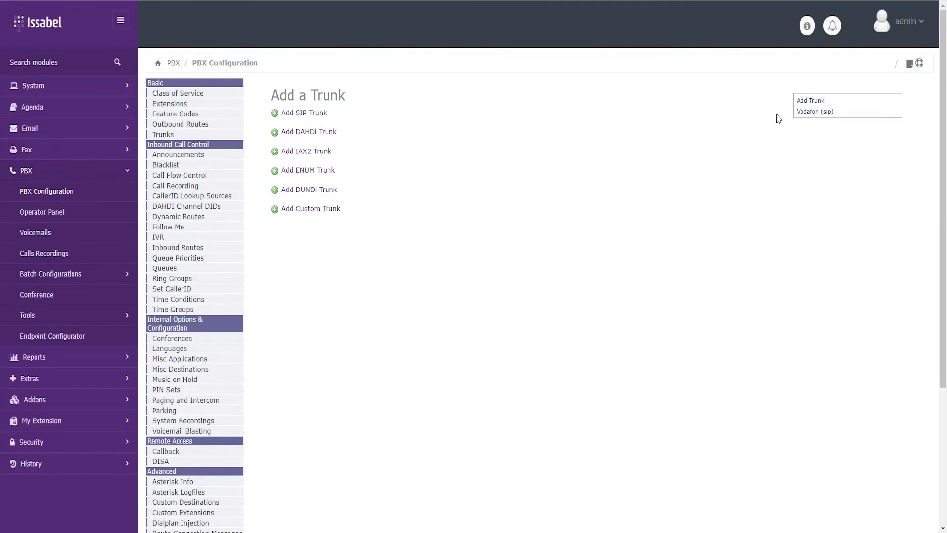